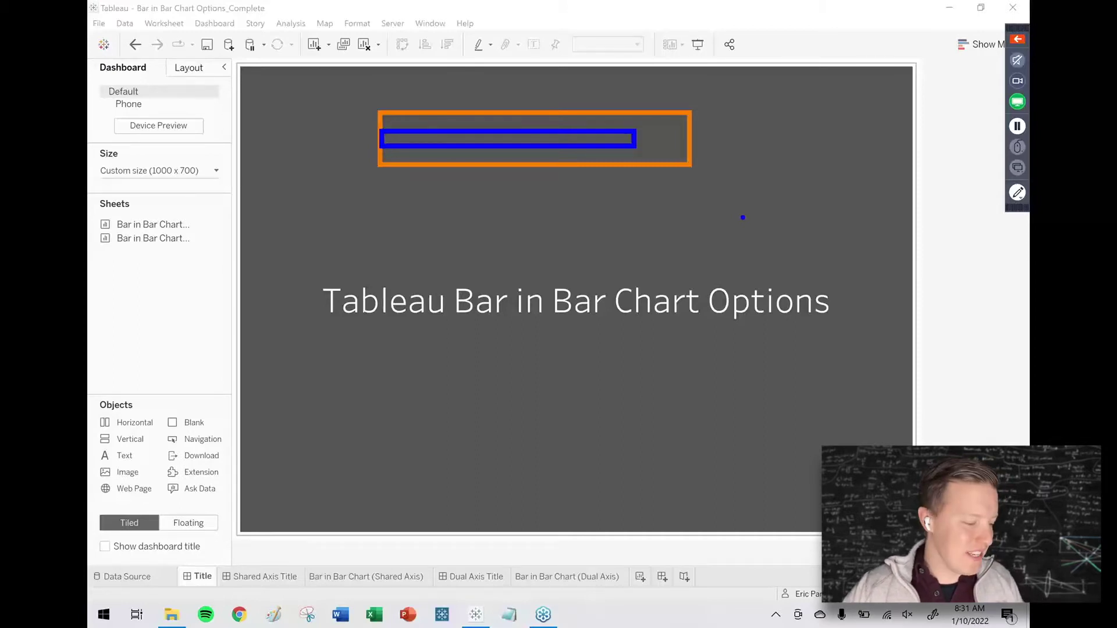
# Open the Bar in Bar Chart (Shared Axis) worksheet and clear the field search in the data list.
pyautogui.click(273, 578)
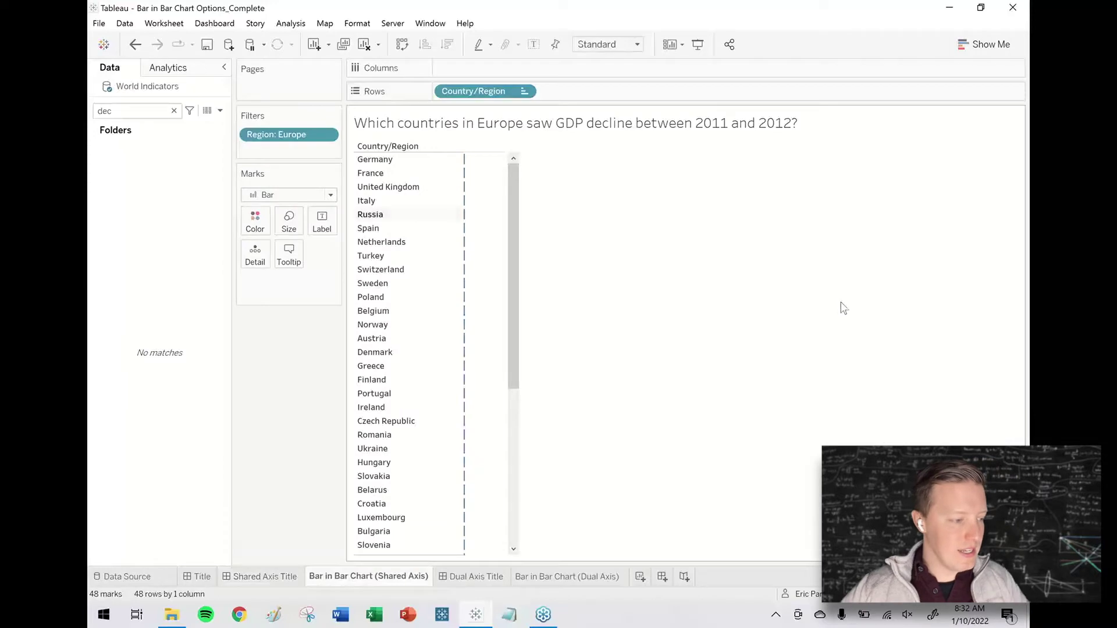
pyautogui.click(173, 111)
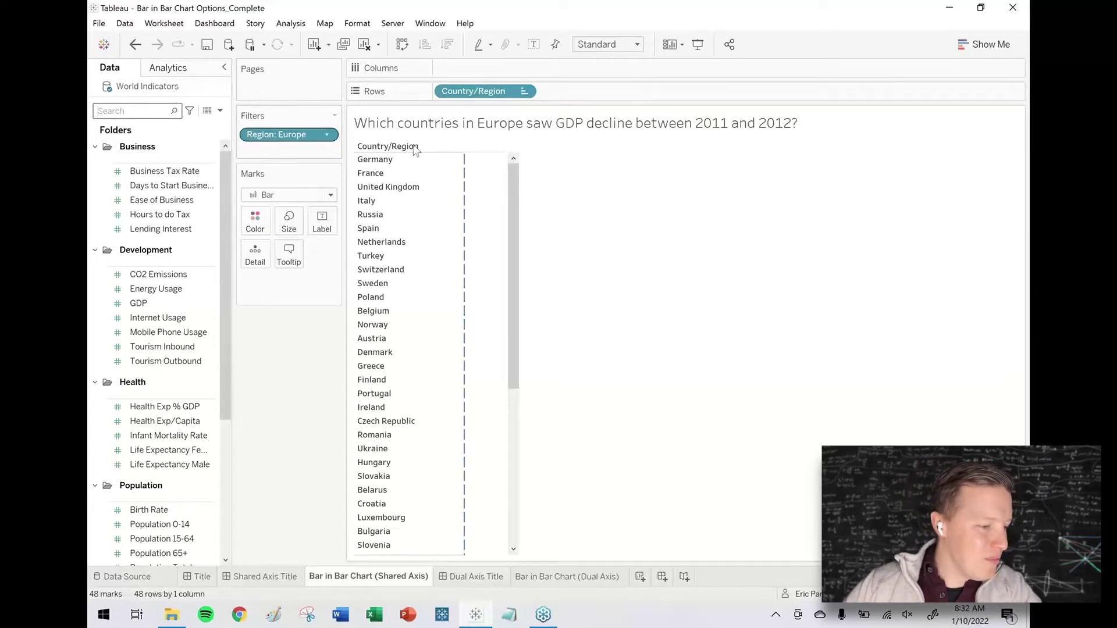
pyautogui.click(483, 124)
pyautogui.click(315, 435)
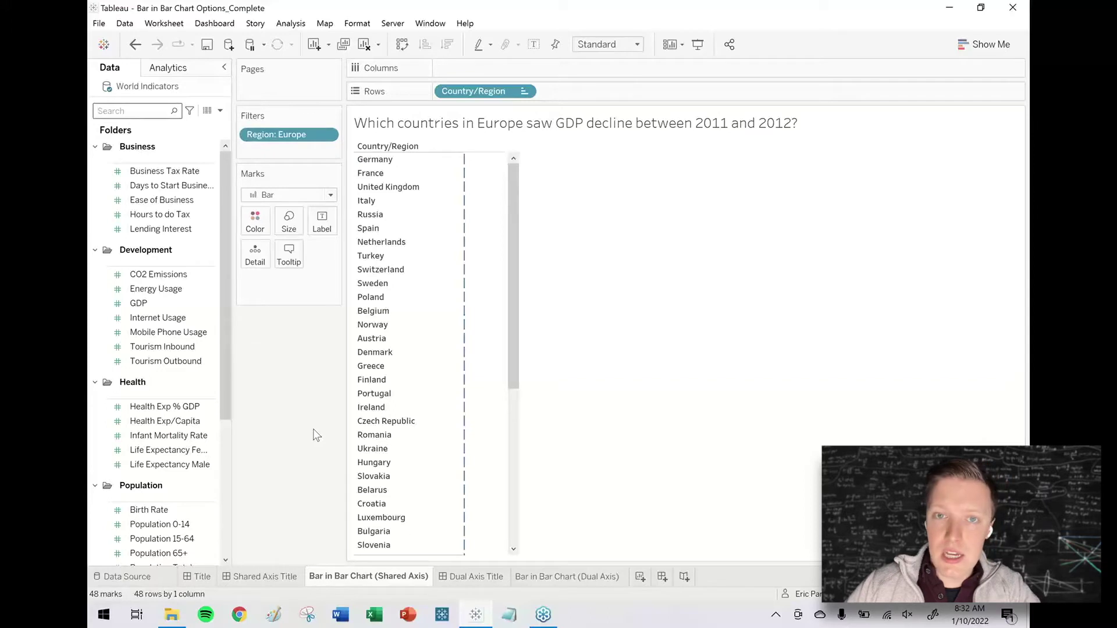
# Review the formula of the 2011 GDP calculated field and close it without changes.
pyautogui.scroll(-1, 226, 352)
pyautogui.scroll(-5, 225, 352)
pyautogui.click(161, 476)
pyautogui.click(143, 461)
pyautogui.rightClick(142, 462)
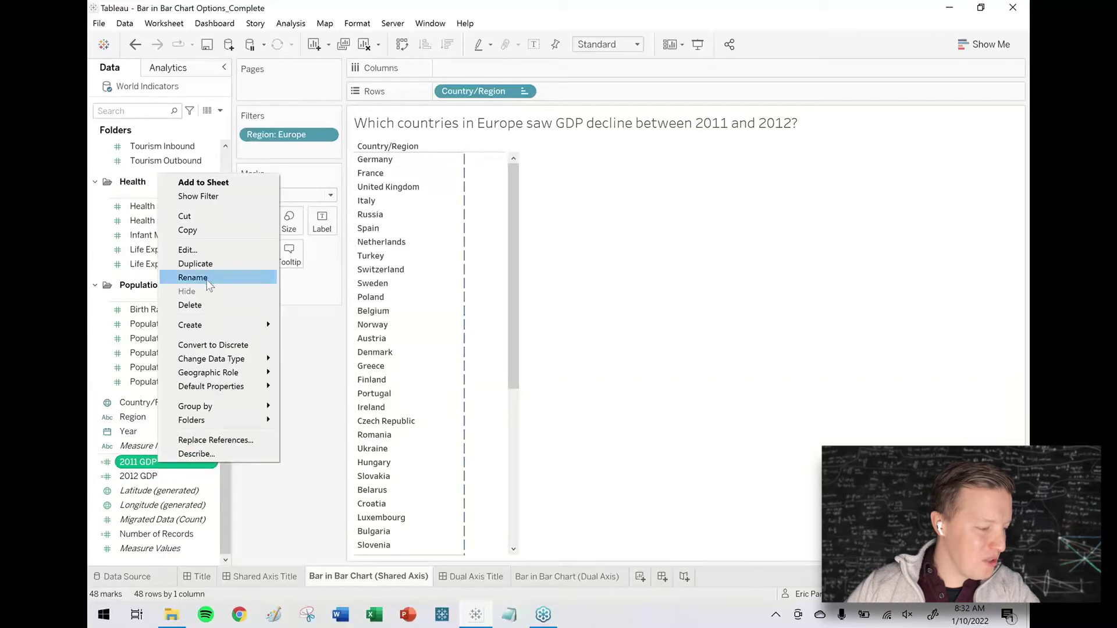
pyautogui.click(213, 250)
pyautogui.keyDown('ctrl'); pyautogui.scroll(2, 501, 386); pyautogui.keyUp('ctrl')
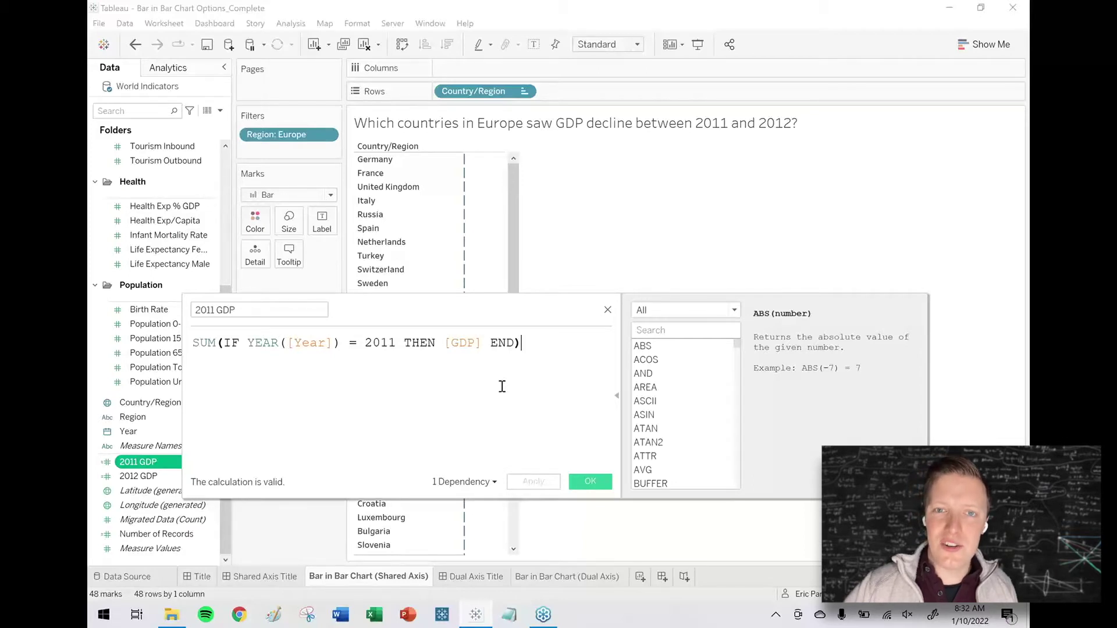
pyautogui.click(590, 481)
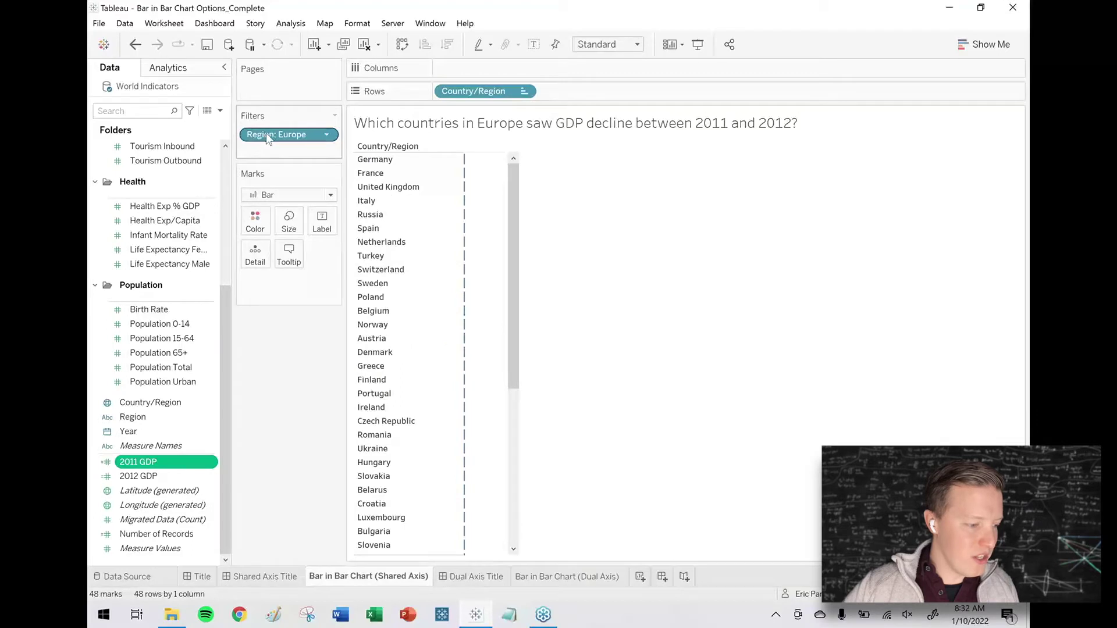
# Plot 2011 GDP on Columns and add 2012 GDP to the same horizontal axis as a shared axis.
pyautogui.moveTo(142, 462)
pyautogui.mouseDown()
pyautogui.moveTo(244, 416)
pyautogui.moveTo(599, 36)
pyautogui.moveTo(538, 68)
pyautogui.mouseUp()
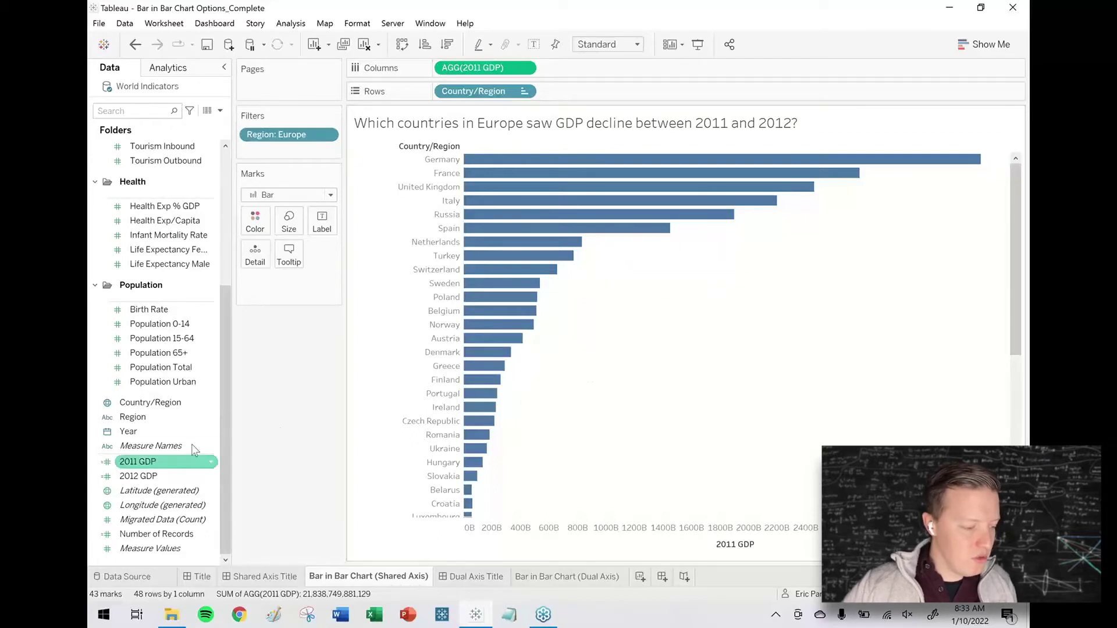
pyautogui.click(157, 477)
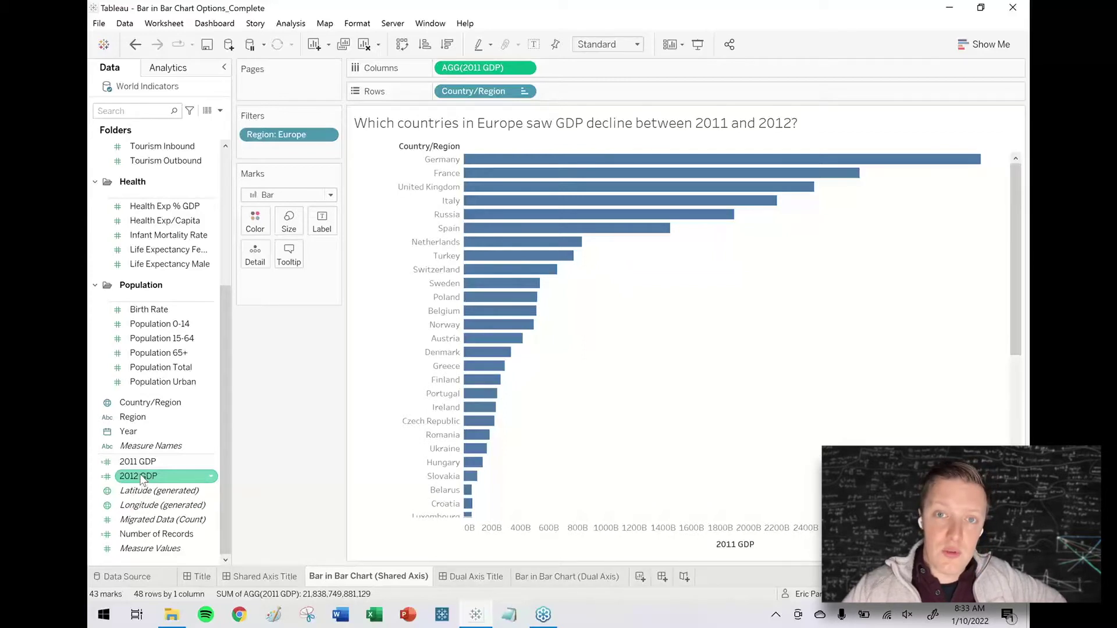
pyautogui.moveTo(141, 479); pyautogui.dragTo(717, 531)
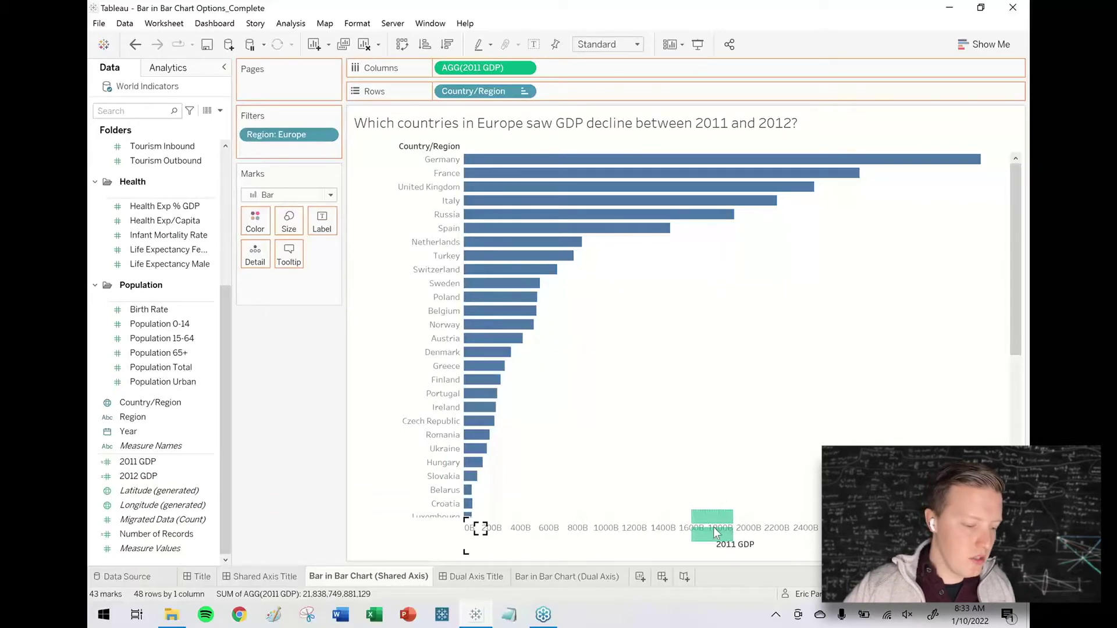
pyautogui.moveTo(716, 531); pyautogui.dragTo(716, 531)
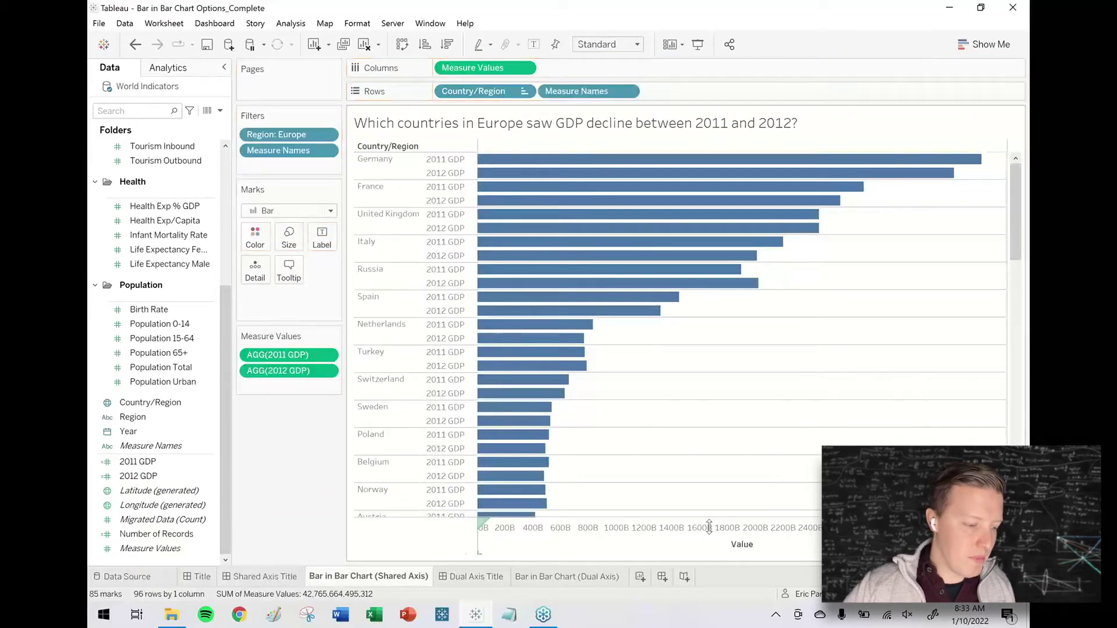
# Check the Russia bars, clear the highlight, and move Measure Names from Rows to Color.
pyautogui.click(379, 277)
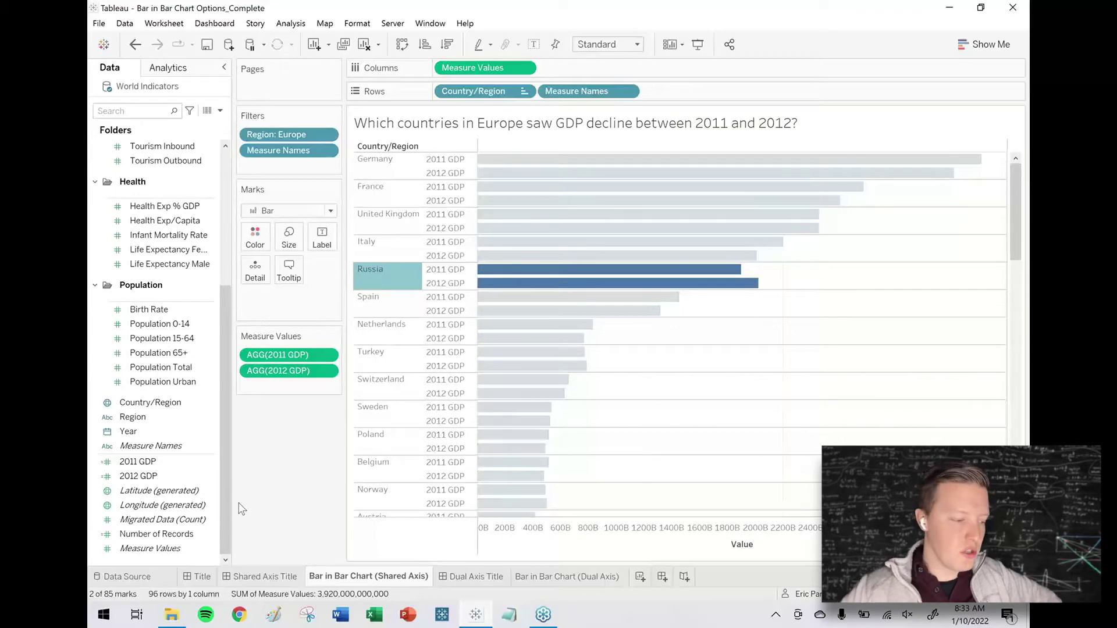
pyautogui.press('Escape')
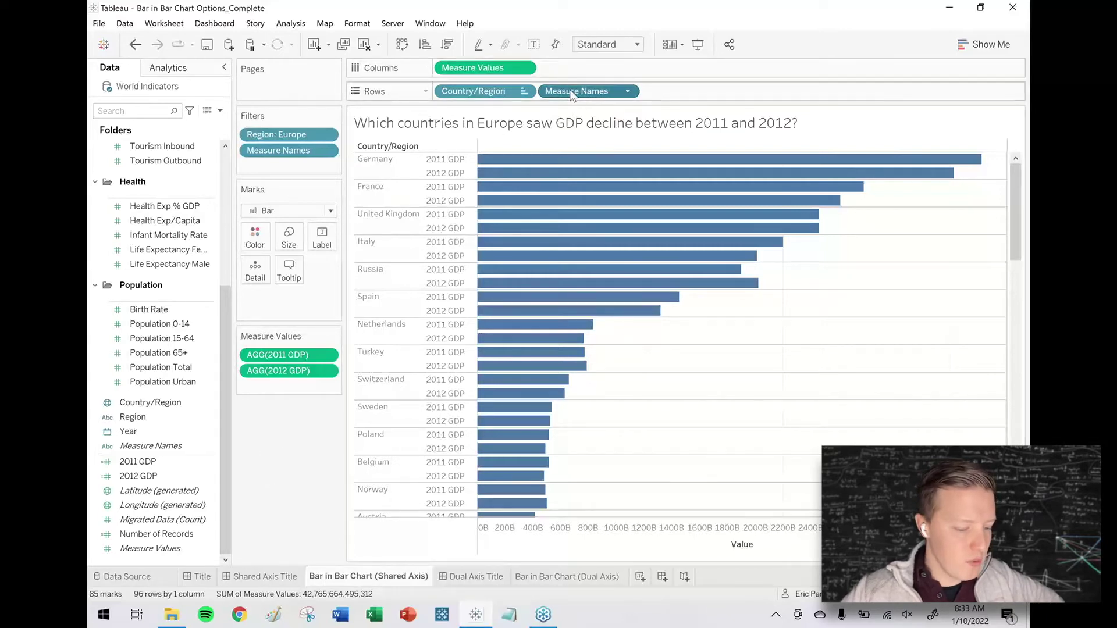
pyautogui.moveTo(572, 93); pyautogui.dragTo(259, 245)
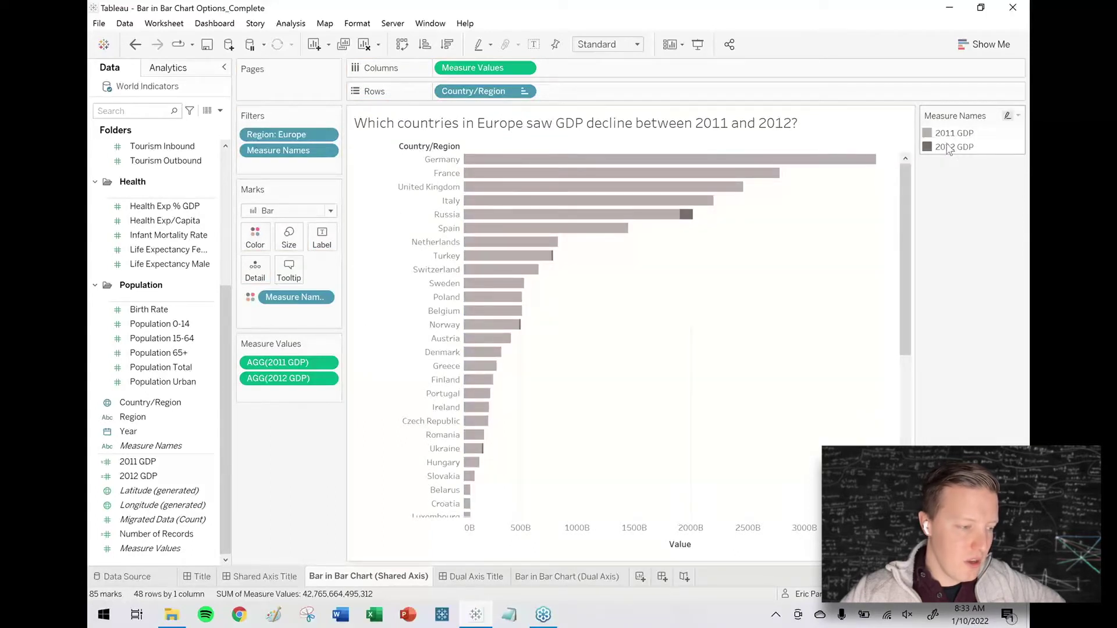
# Turn Stack Marks on and inspect Russia's stacked bar and the zero line of the axis.
pyautogui.click(291, 24)
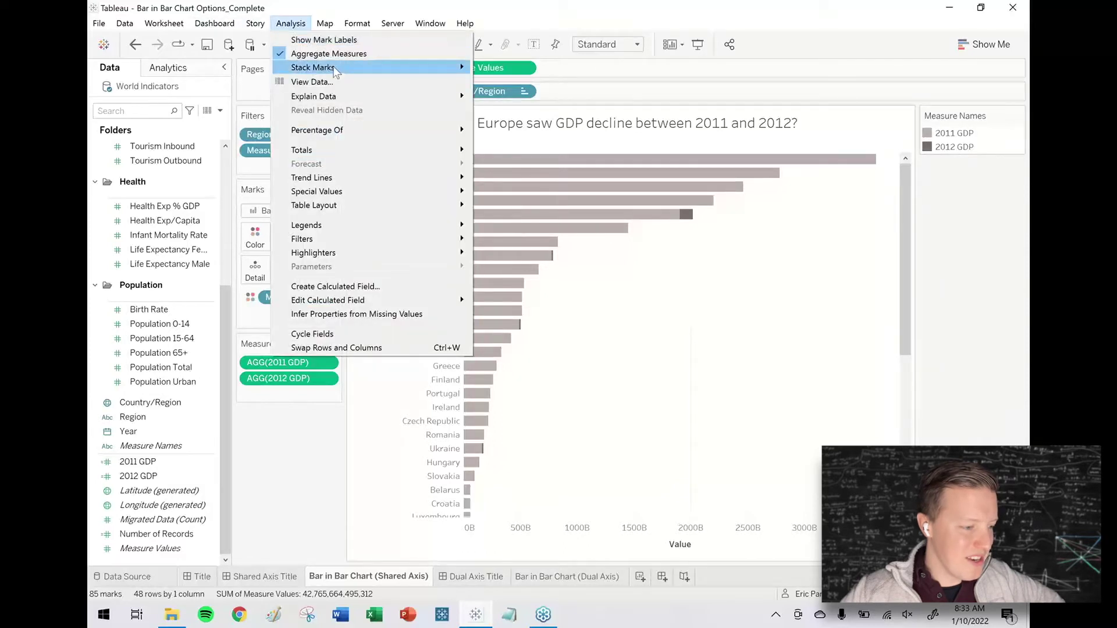
pyautogui.click(492, 82)
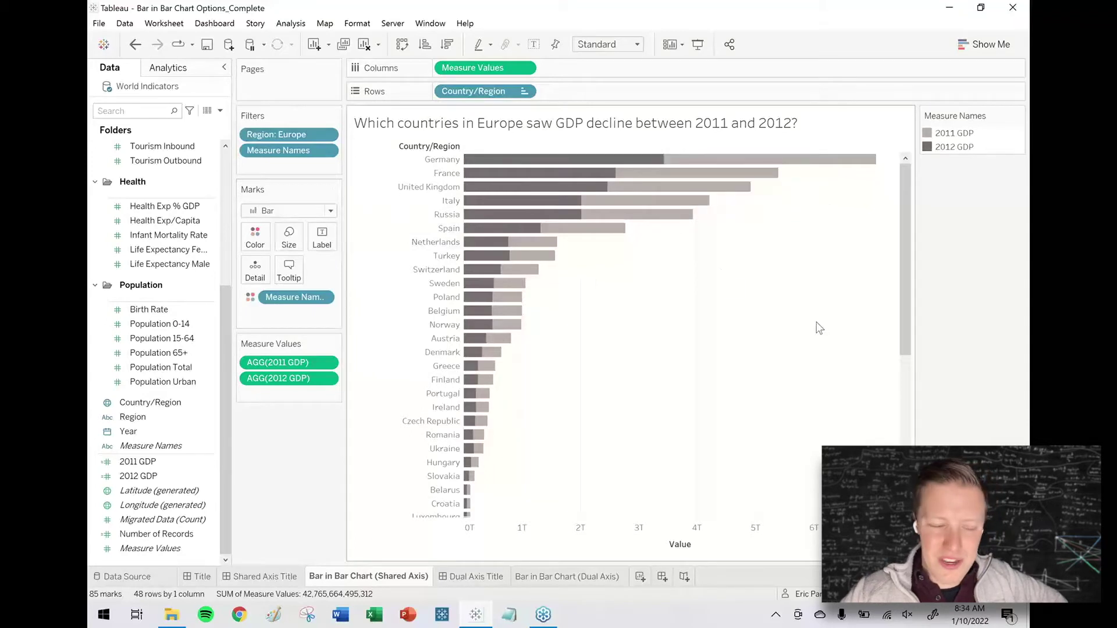
pyautogui.click(570, 215)
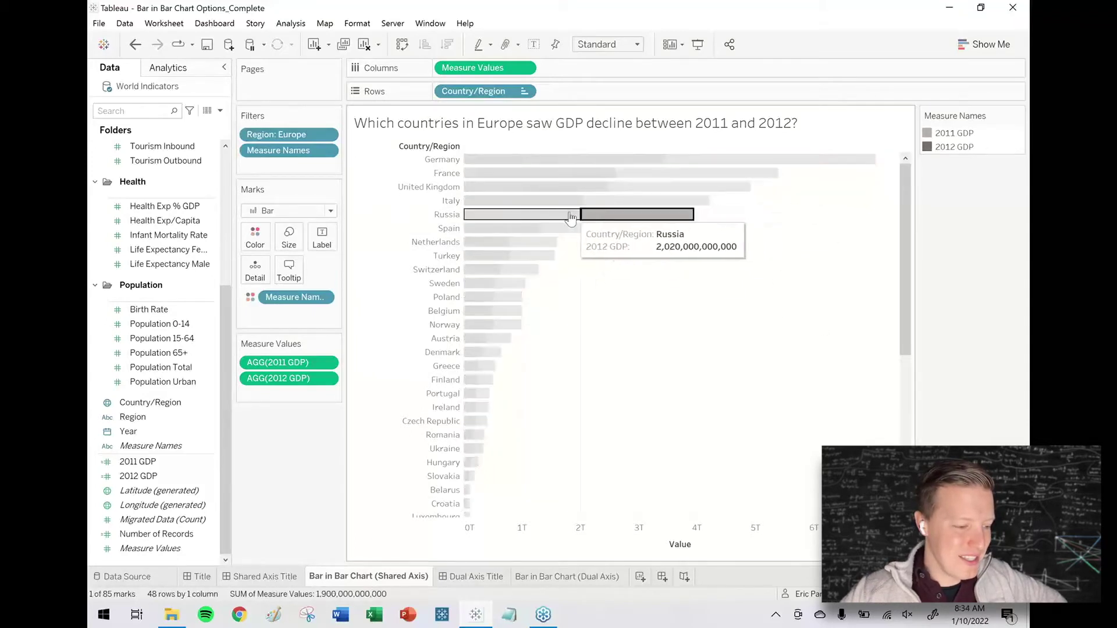
pyautogui.click(673, 370)
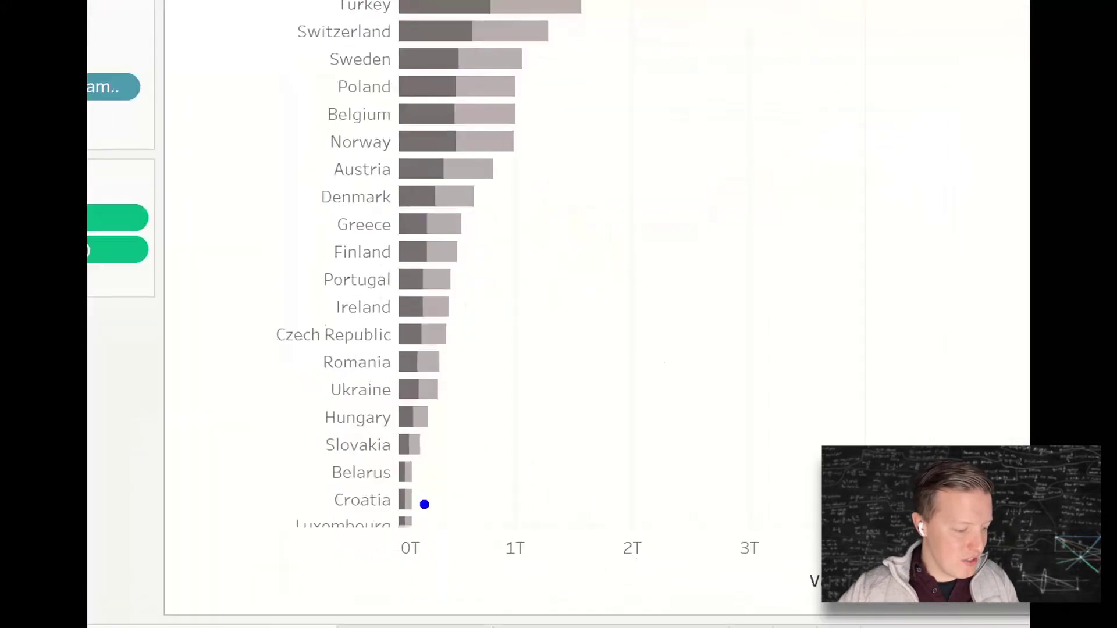
pyautogui.moveTo(460, 520); pyautogui.dragTo(460, 562)
pyautogui.click(419, 600)
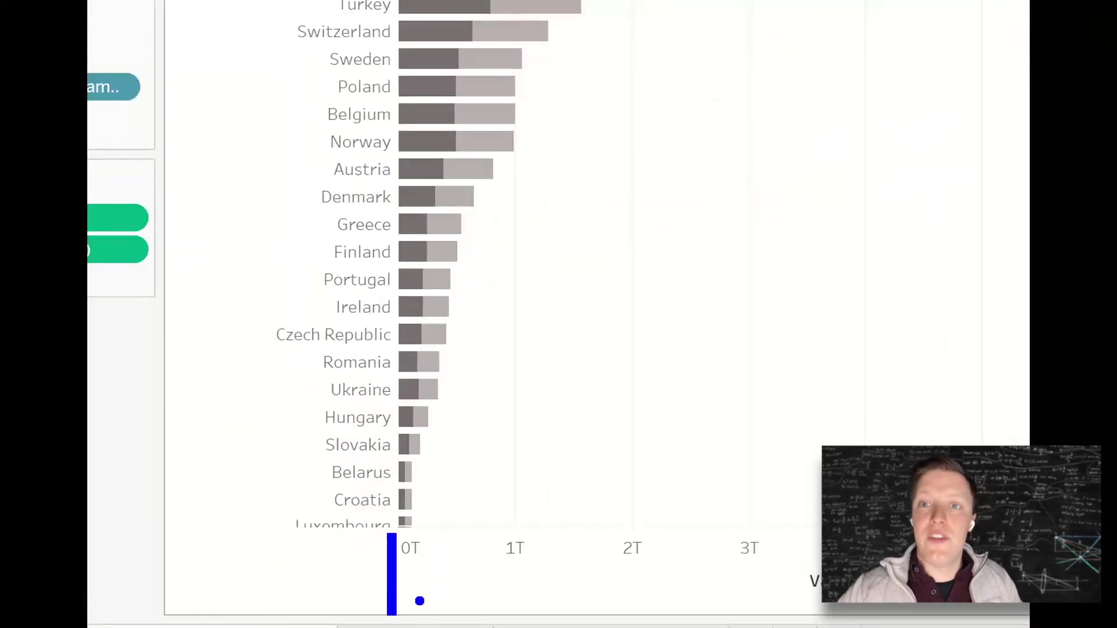
pyautogui.press('Escape')
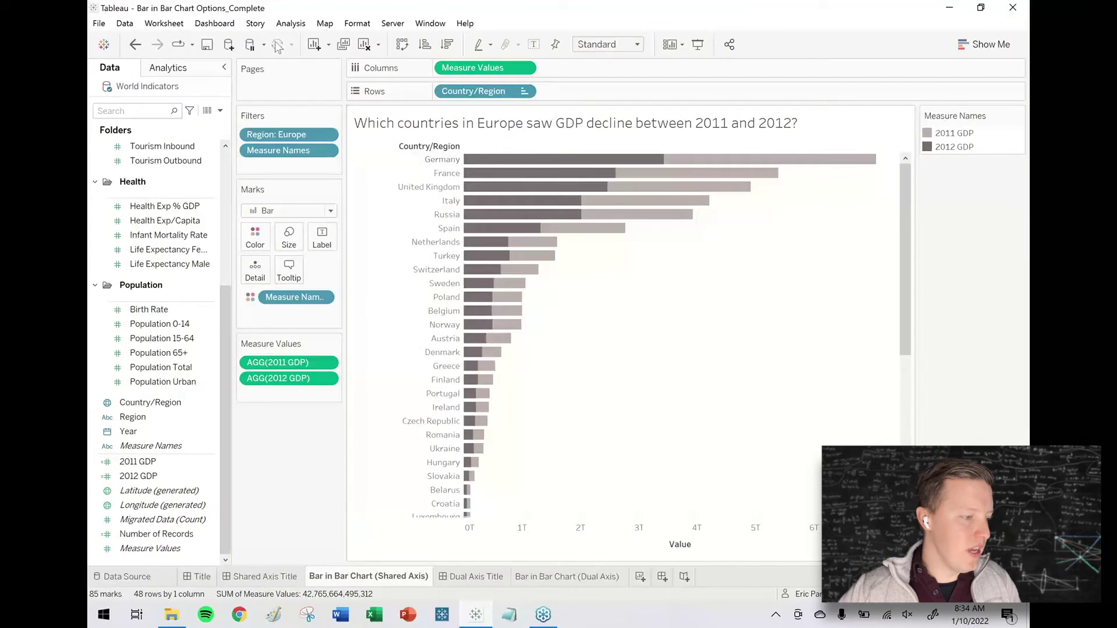
# Turn Stack Marks off so the 2011 and 2012 bars overlap from zero.
pyautogui.click(278, 28)
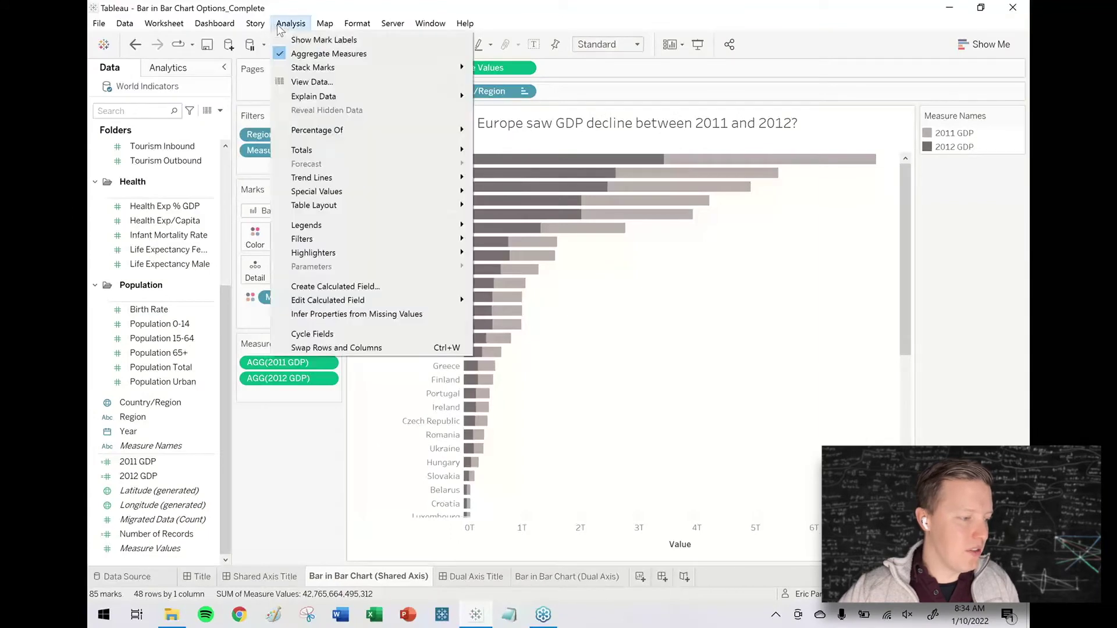
pyautogui.moveTo(316, 68)
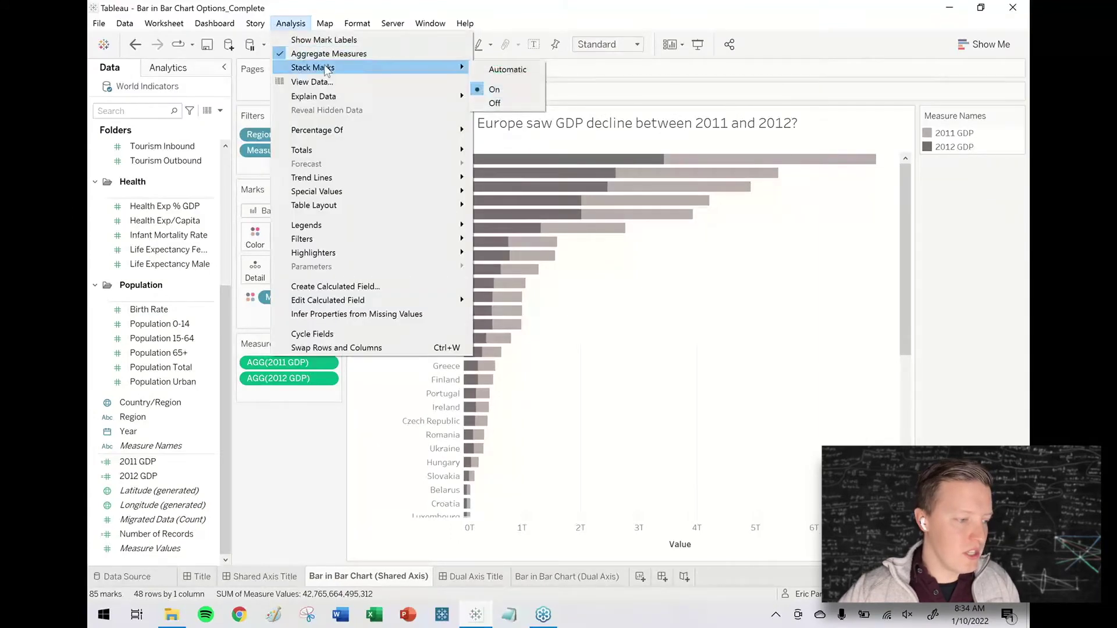
pyautogui.click(514, 105)
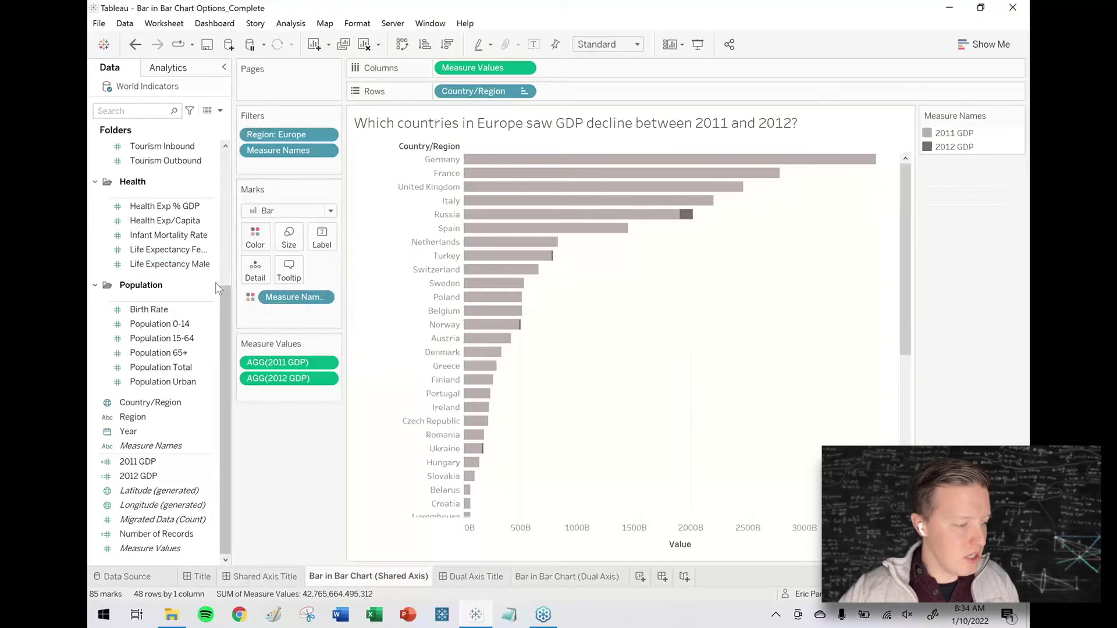
# Add Measure Names to Size so the two GDP measures get different bar widths.
pyautogui.moveTo(226, 308)
pyautogui.mouseDown()
pyautogui.moveTo(217, 192)
pyautogui.moveTo(224, 288)
pyautogui.mouseUp()
pyautogui.click(154, 446)
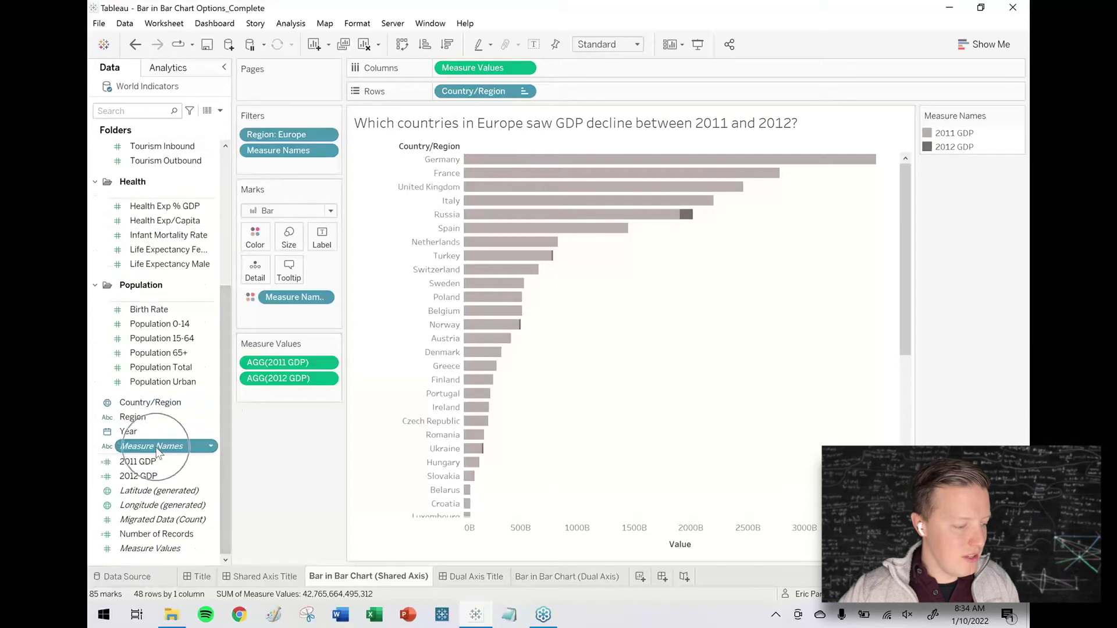
pyautogui.moveTo(158, 452); pyautogui.dragTo(285, 300)
pyautogui.moveTo(142, 446); pyautogui.dragTo(290, 239)
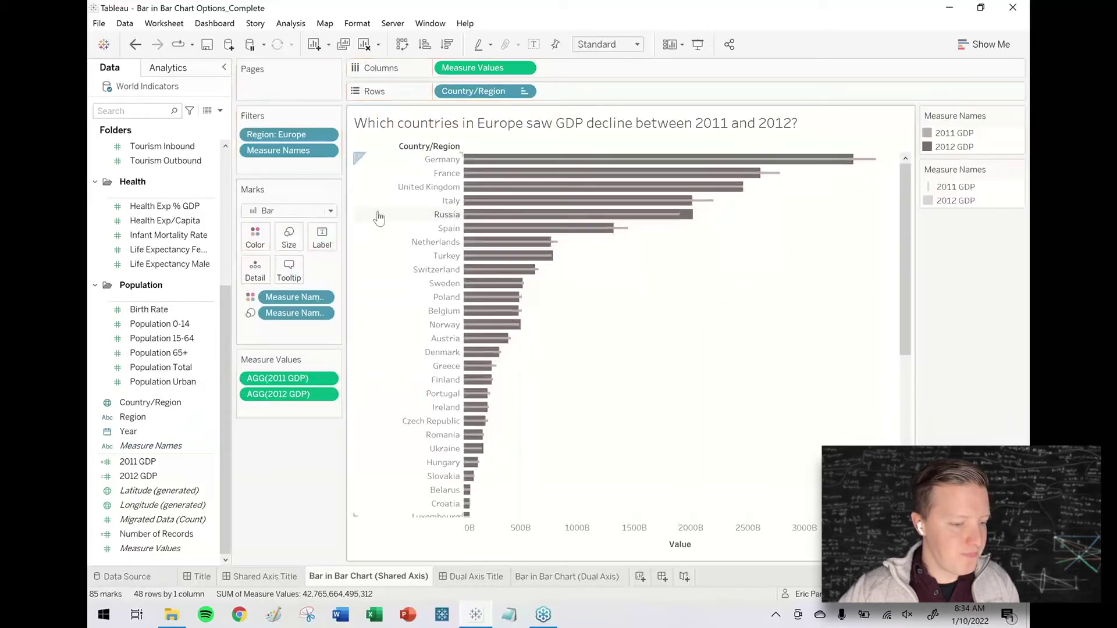
# Highlight each measure in the color legend and reorder it so 2012 GDP comes before 2011 GDP.
pyautogui.click(948, 132)
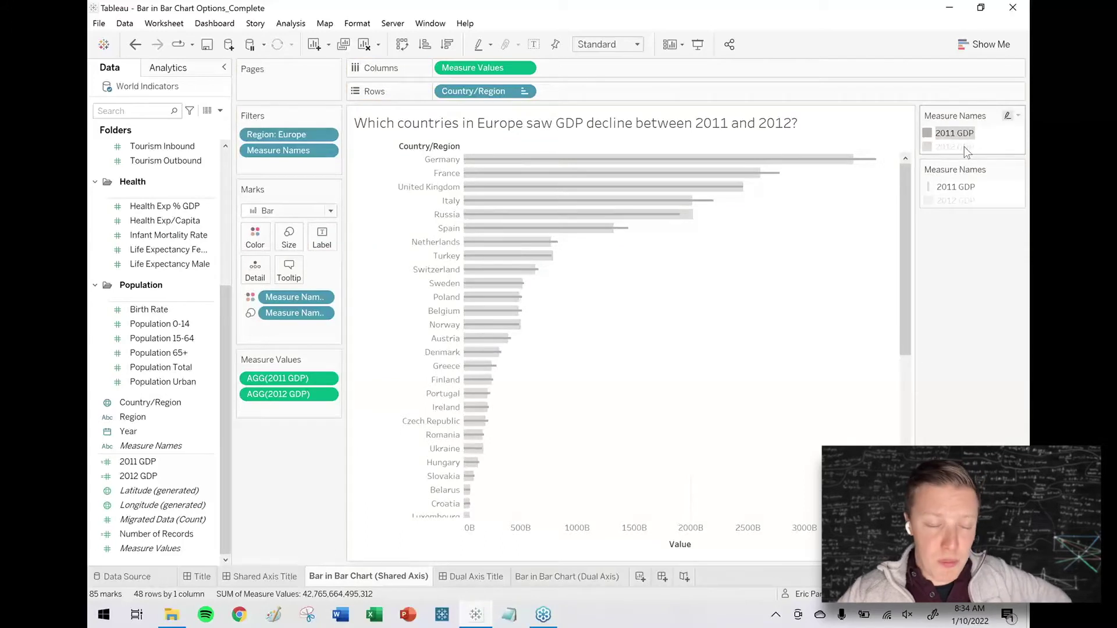
pyautogui.click(965, 148)
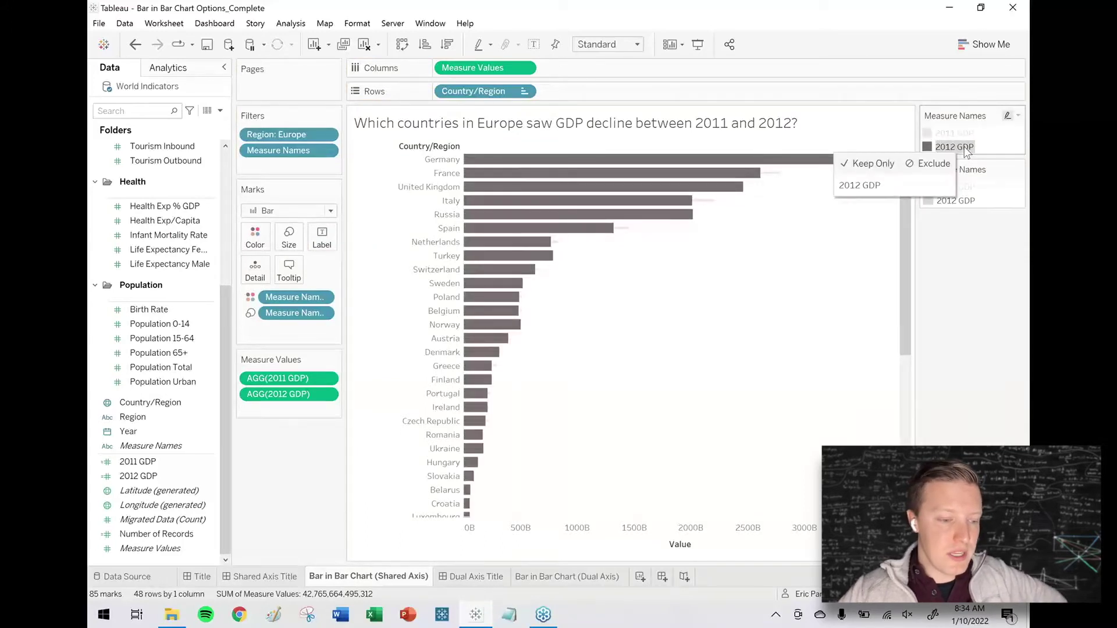
pyautogui.click(963, 148)
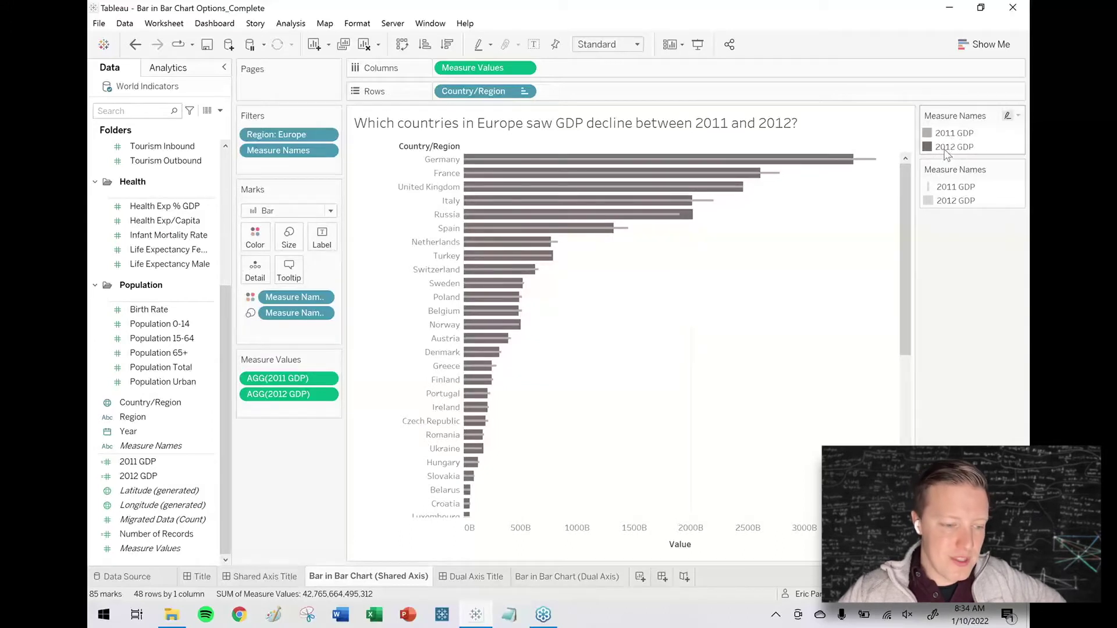
pyautogui.click(948, 148)
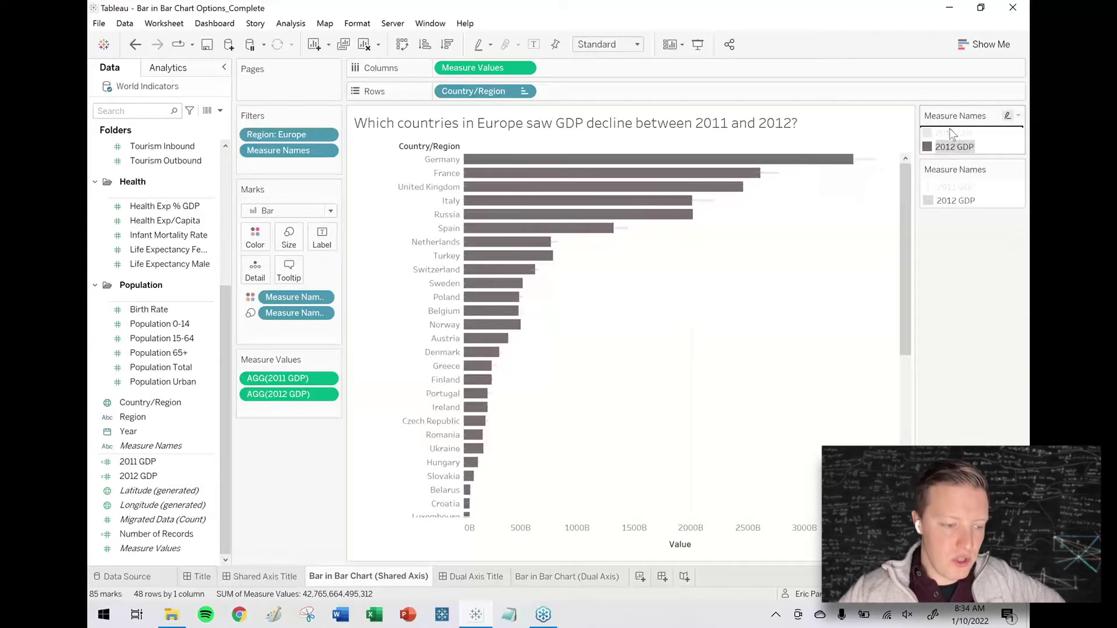
pyautogui.moveTo(951, 134); pyautogui.dragTo(952, 130)
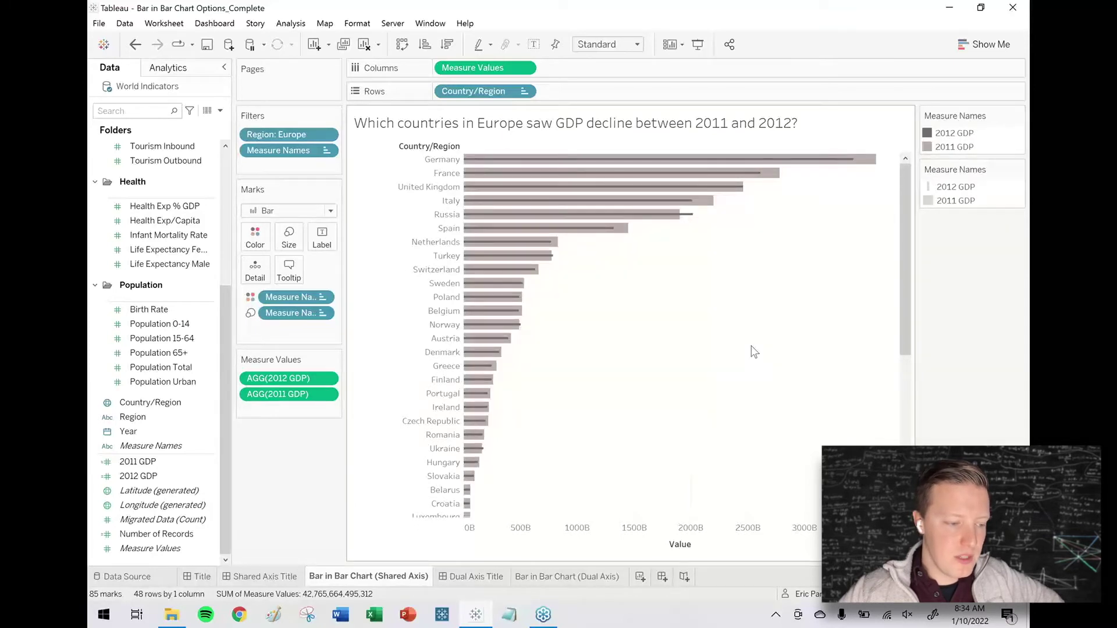
# Compare the 2011 and 2012 GDP bars for Germany and Russia.
pyautogui.moveTo(847, 165)
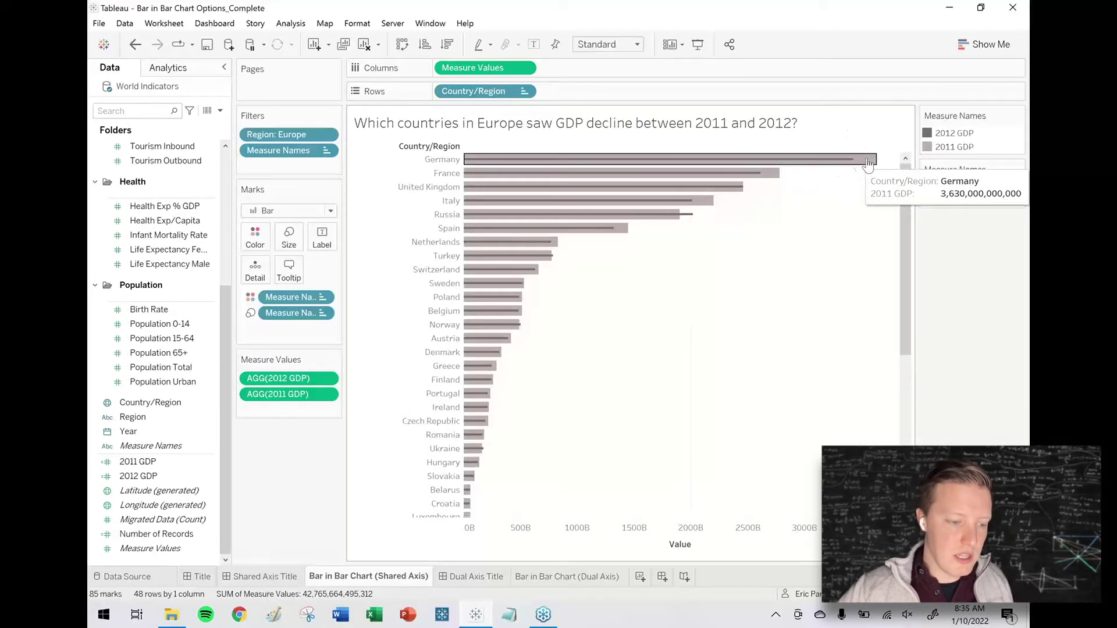
pyautogui.click(842, 163)
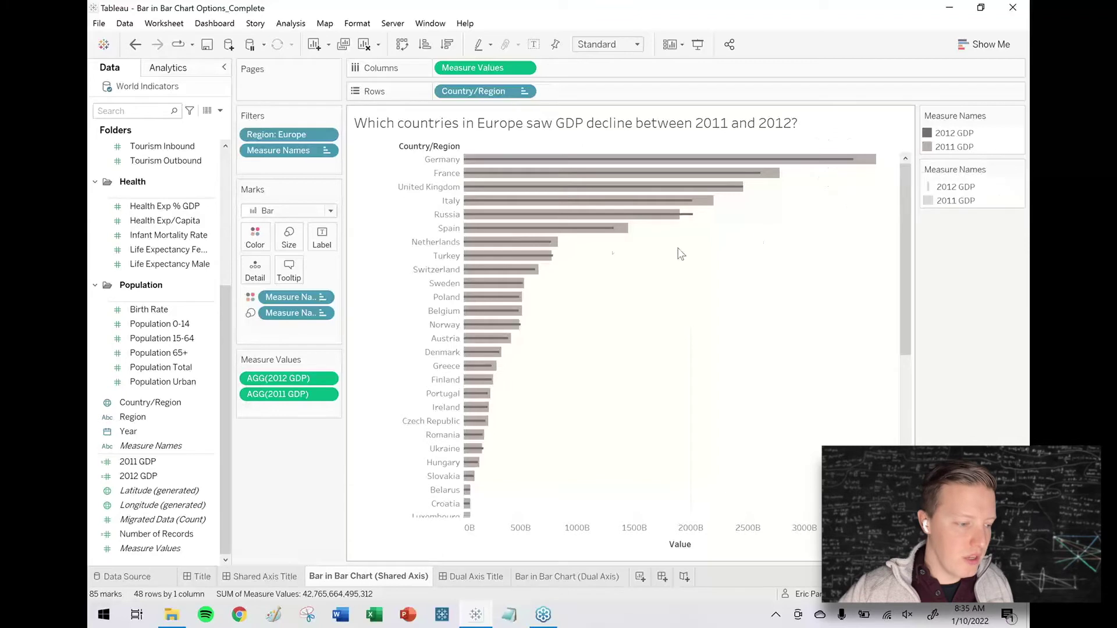
pyautogui.click(683, 216)
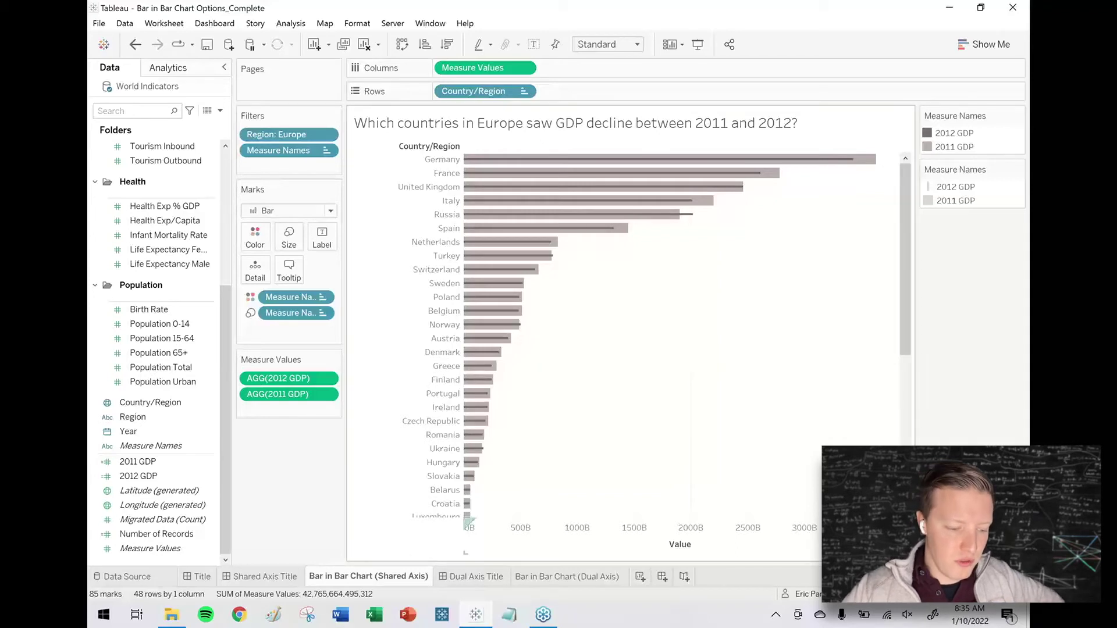
# Filter the chart on both 2012 GDP and 2011 GDP to leave out countries with null values.
pyautogui.click(469, 523)
pyautogui.click(557, 294)
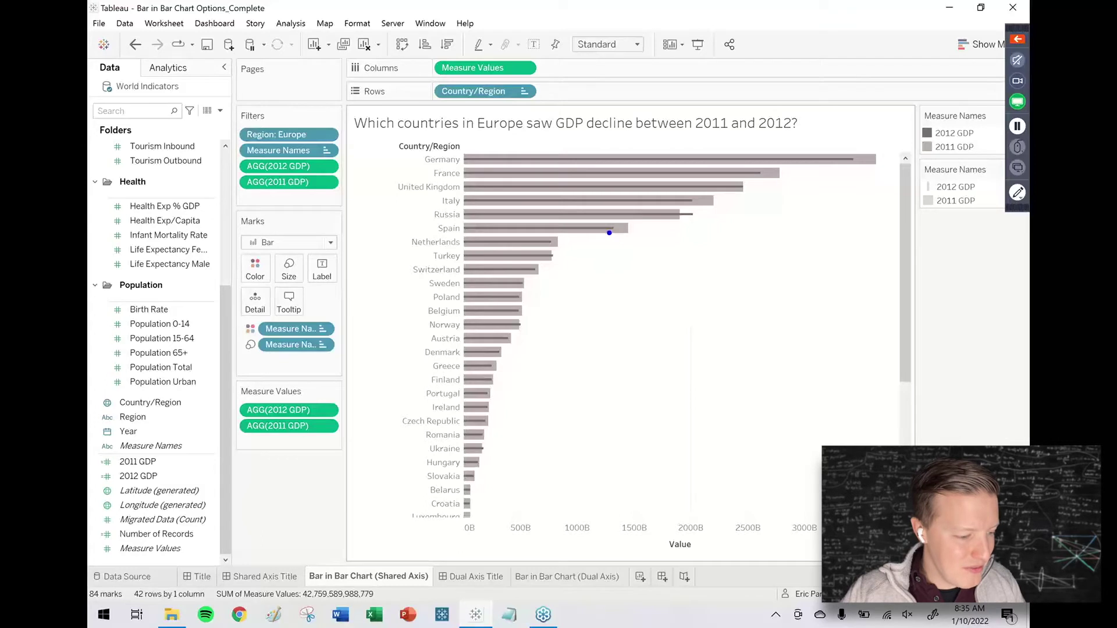
pyautogui.moveTo(608, 230); pyautogui.dragTo(608, 269)
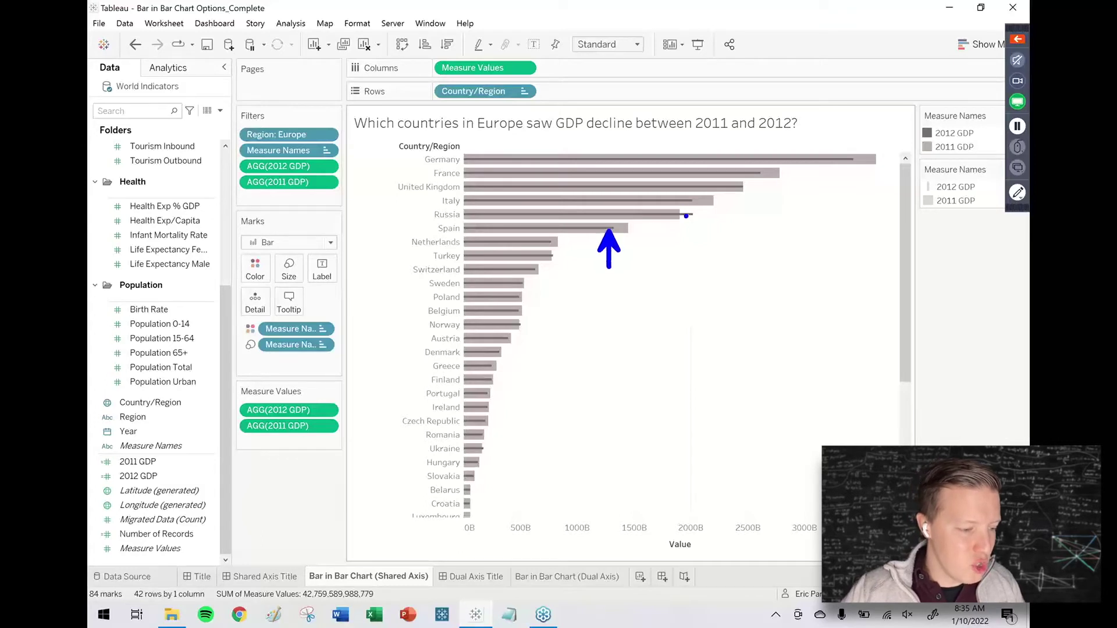
pyautogui.moveTo(686, 216); pyautogui.dragTo(683, 240)
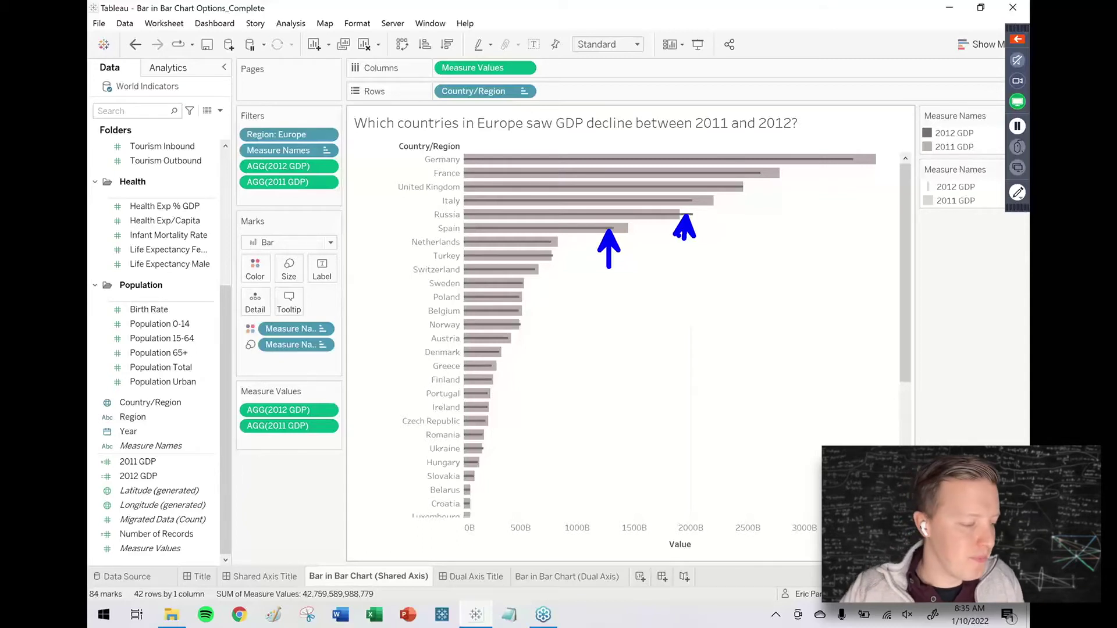
# Create a calculated field named "GDP Declining?" with the formula [2012 GDP] < [2011 GDP].
pyautogui.press('Escape')
pyautogui.click(221, 111)
pyautogui.click(134, 124)
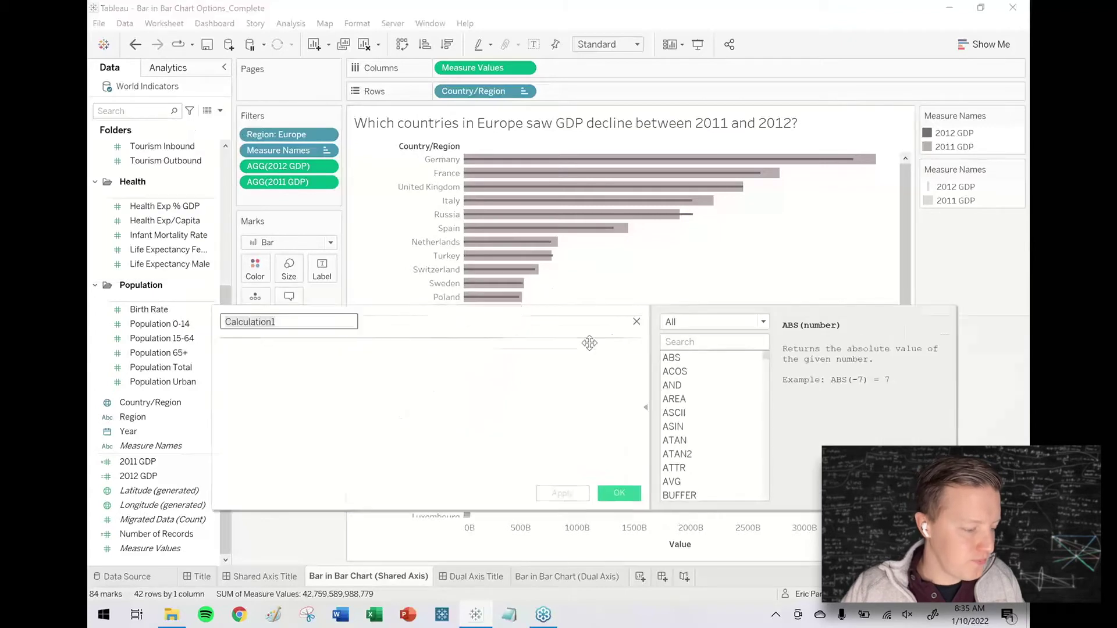
pyautogui.moveTo(590, 343); pyautogui.dragTo(613, 338)
pyautogui.write('GDP Declining')
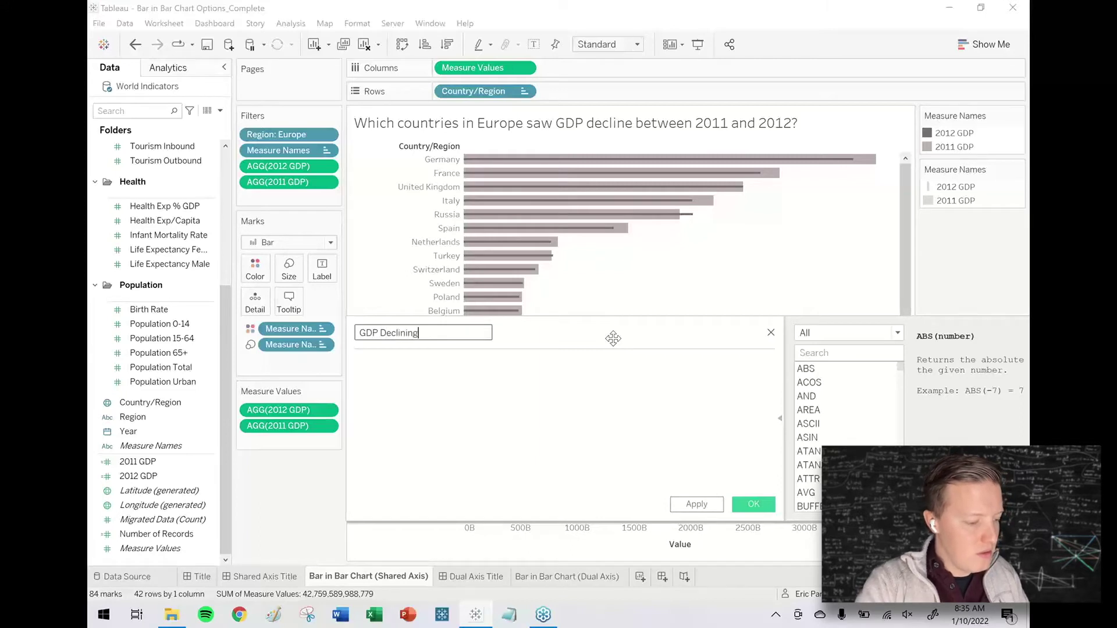
pyautogui.write('?')
pyautogui.click(666, 454)
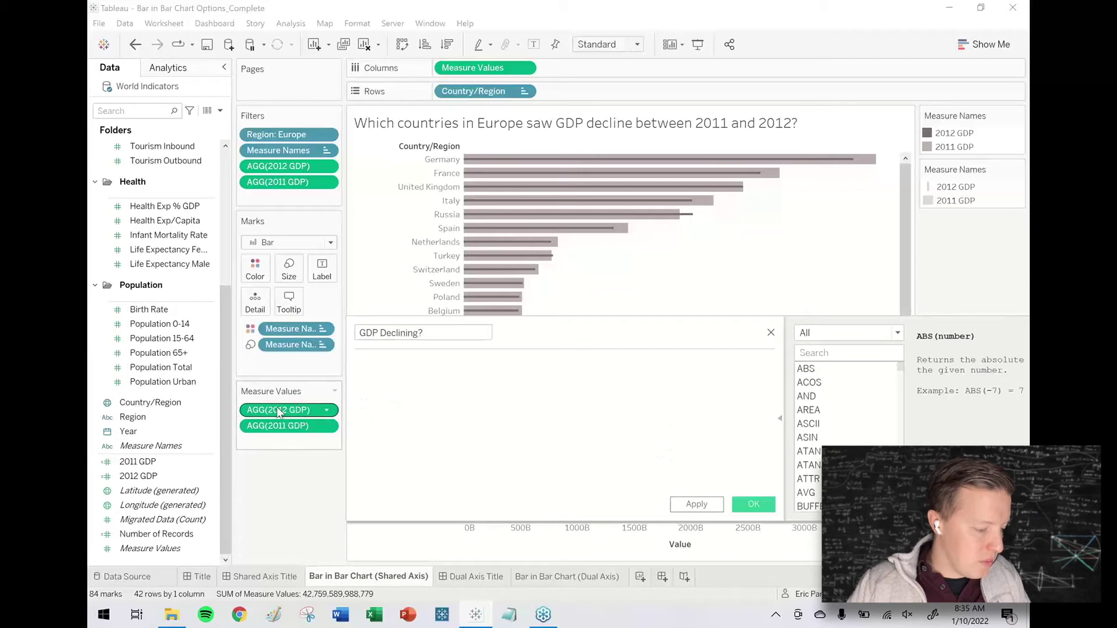
pyautogui.moveTo(275, 414); pyautogui.dragTo(579, 414)
pyautogui.write('<')
pyautogui.moveTo(279, 426); pyautogui.dragTo(454, 418)
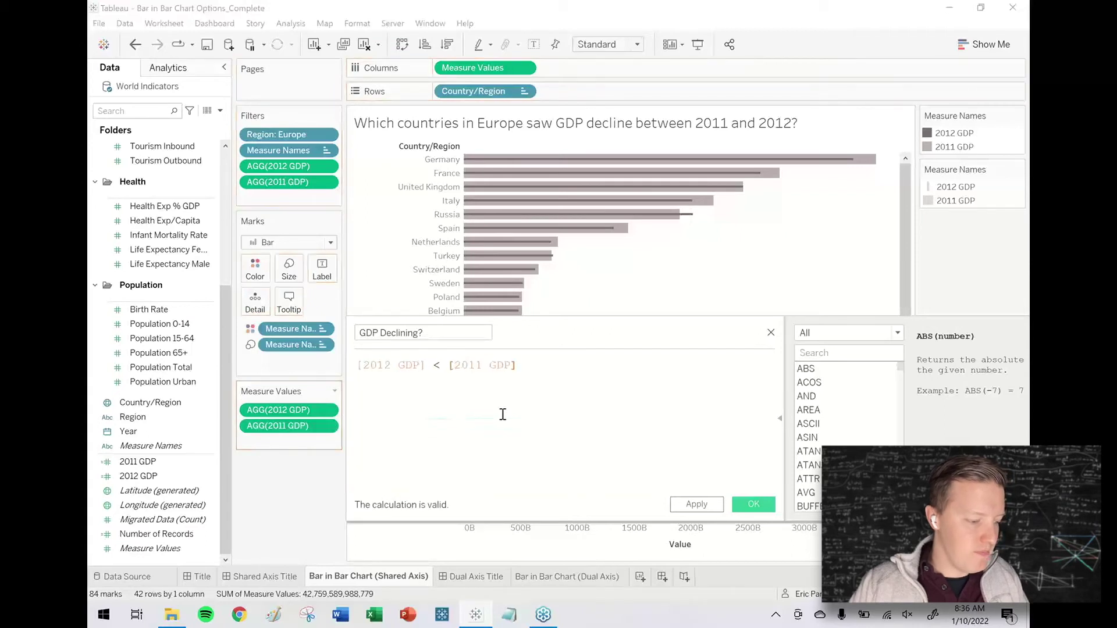
pyautogui.click(754, 504)
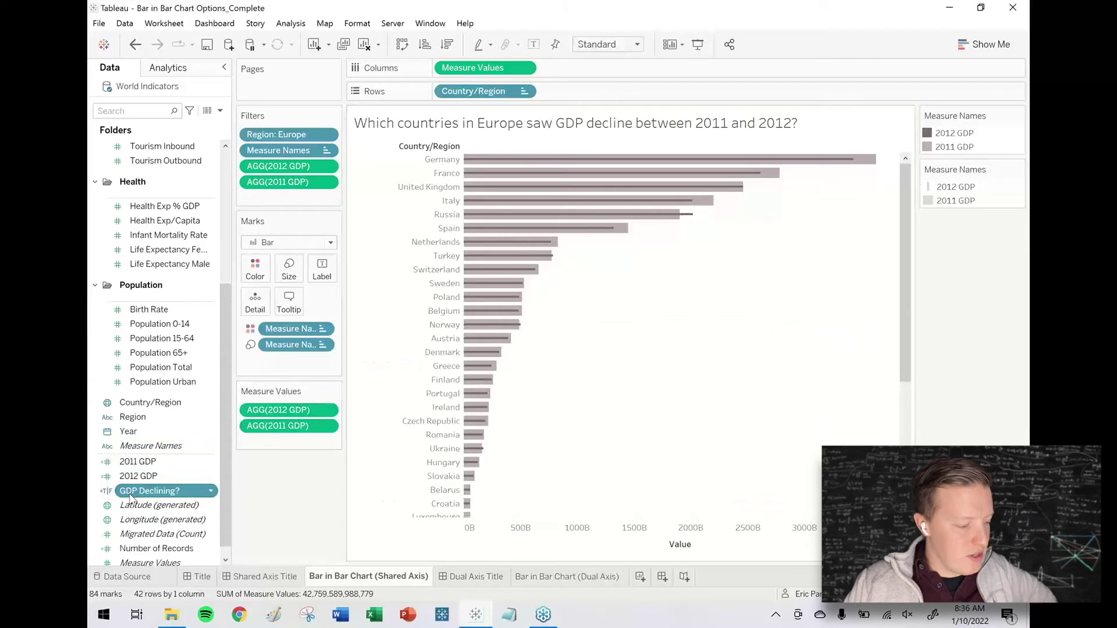
# Try coloring both GDP bars by GDP Declining? in place of Measure Names, check Russia's bars, and undo the color change.
pyautogui.moveTo(132, 496); pyautogui.dragTo(260, 268)
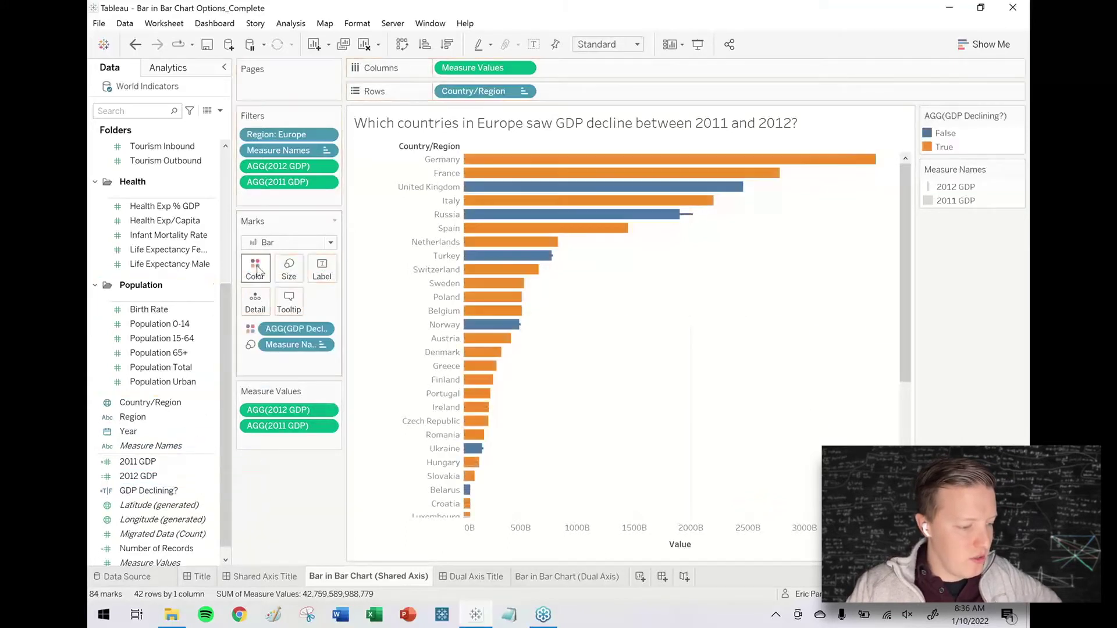
pyautogui.moveTo(696, 218)
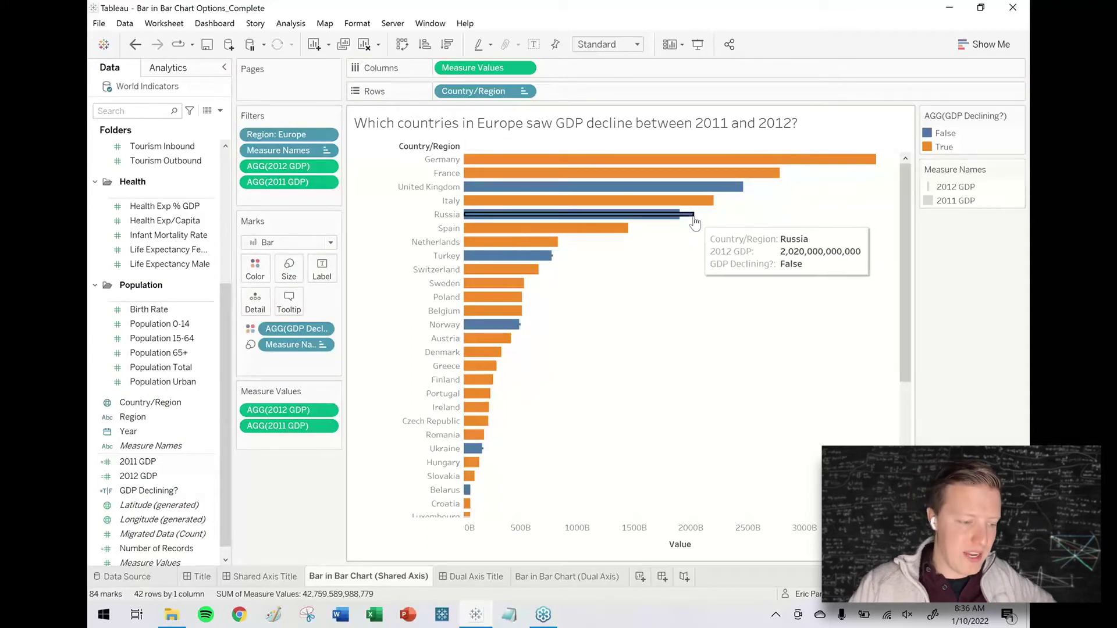
pyautogui.click(692, 215)
pyautogui.click(675, 215)
pyautogui.click(663, 280)
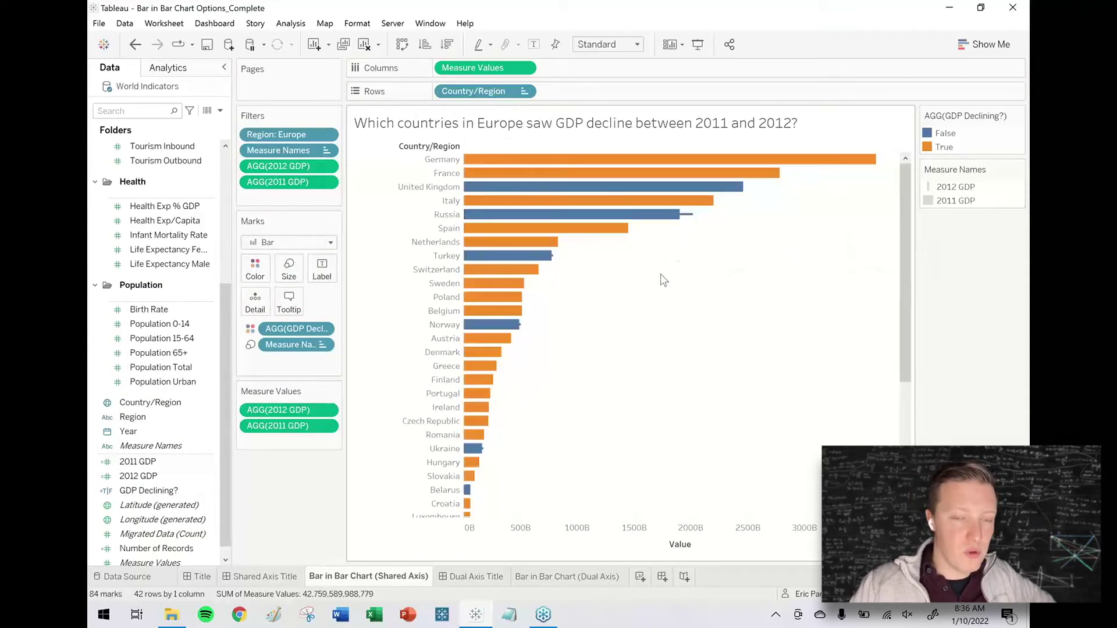
pyautogui.click(137, 48)
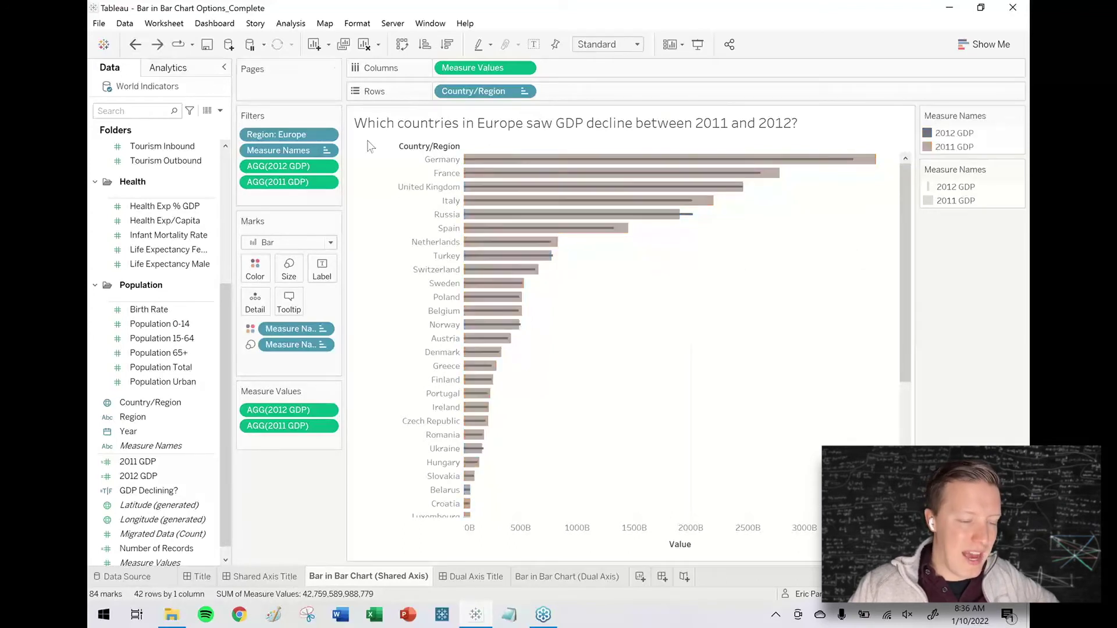
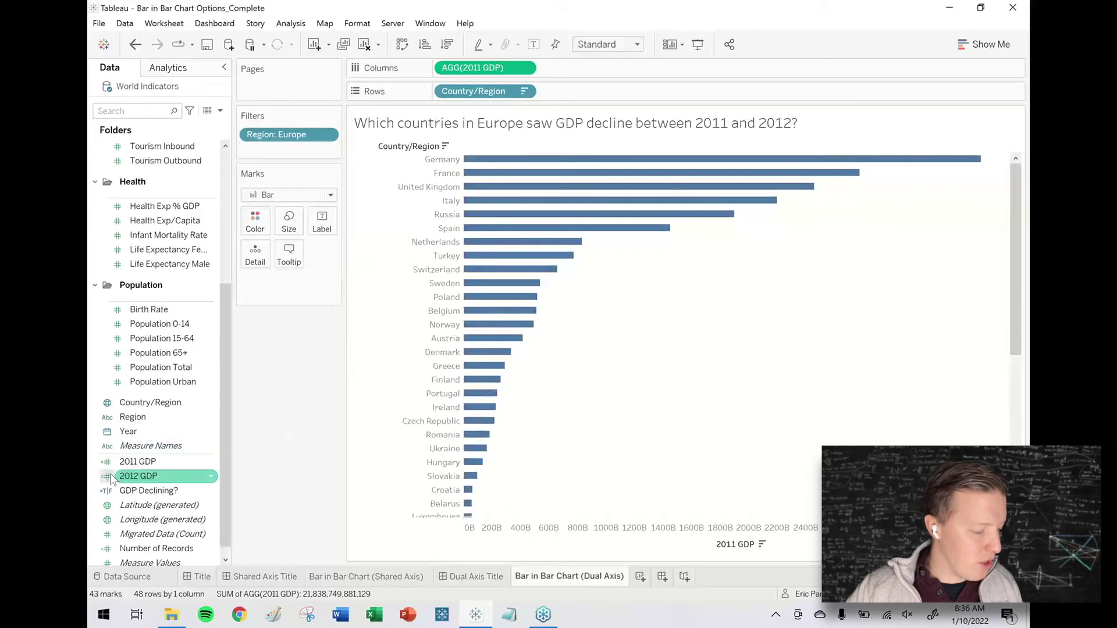
# Add 2012 GDP to the bar chart as a second axis opposite the 2011 GDP axis.
pyautogui.moveTo(134, 476); pyautogui.dragTo(480, 528)
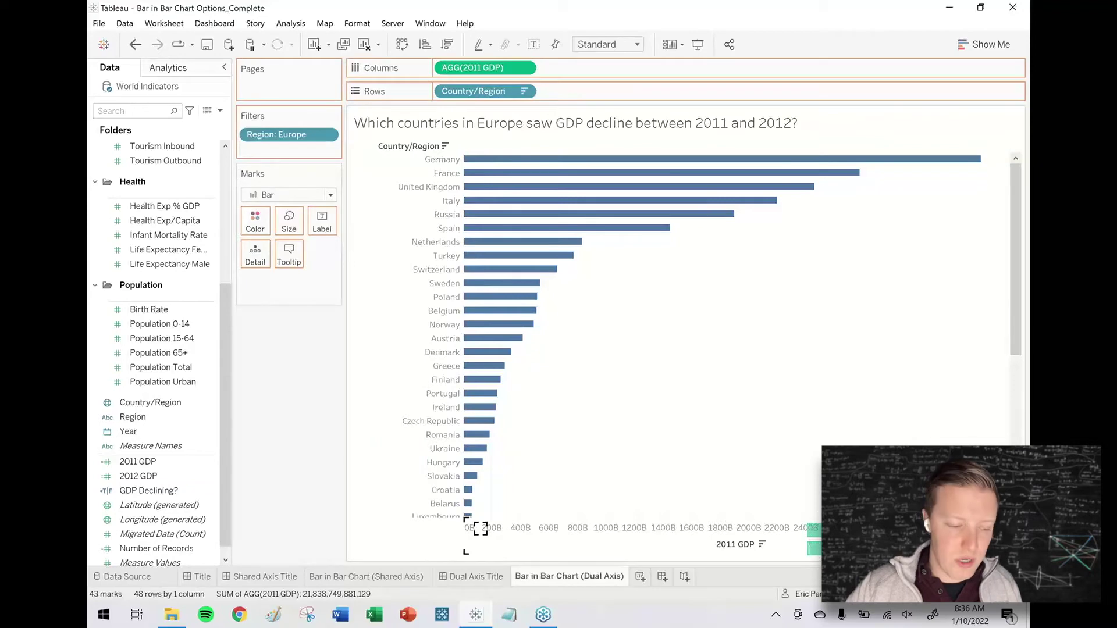
pyautogui.moveTo(481, 528); pyautogui.dragTo(770, 151)
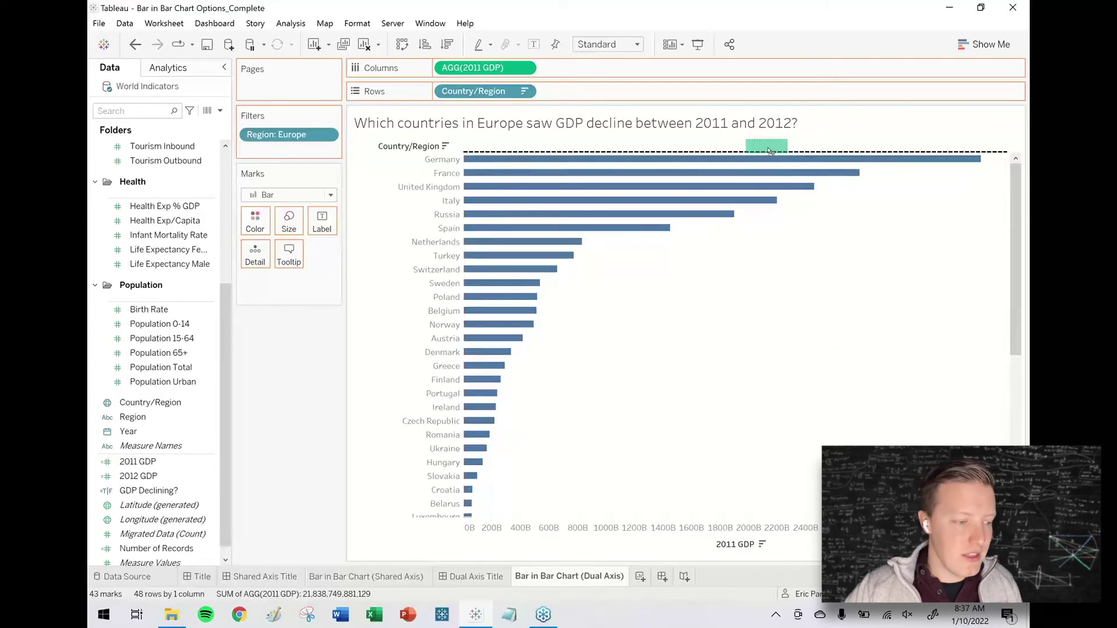
pyautogui.moveTo(769, 151); pyautogui.dragTo(769, 150)
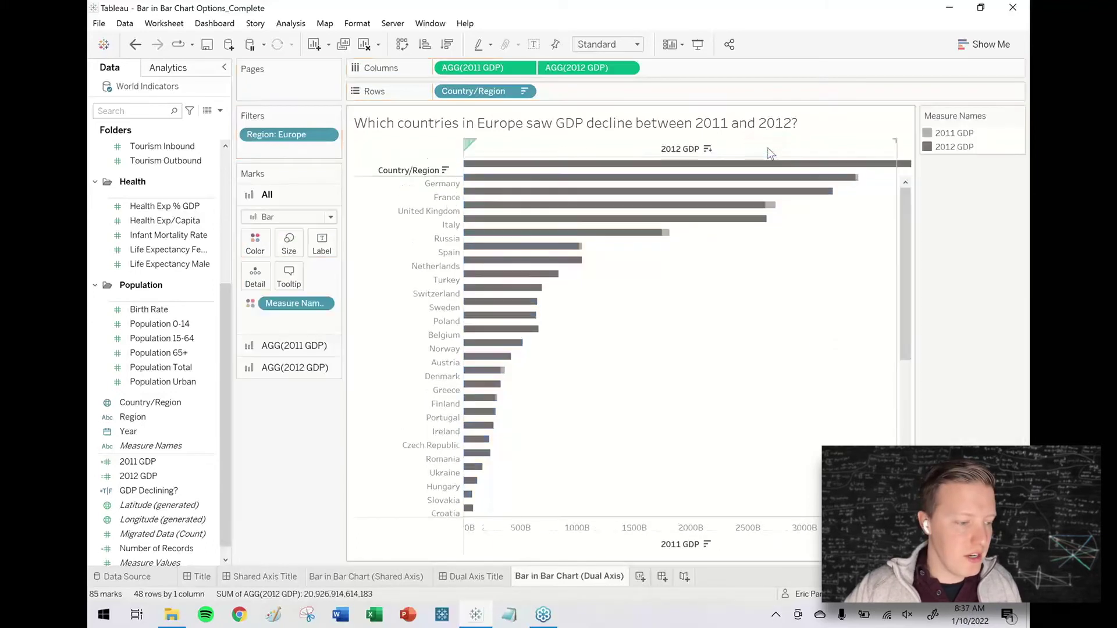
# Synchronize the 2012 GDP axis with the 2011 GDP axis and hide the 2012 GDP header.
pyautogui.click(770, 161)
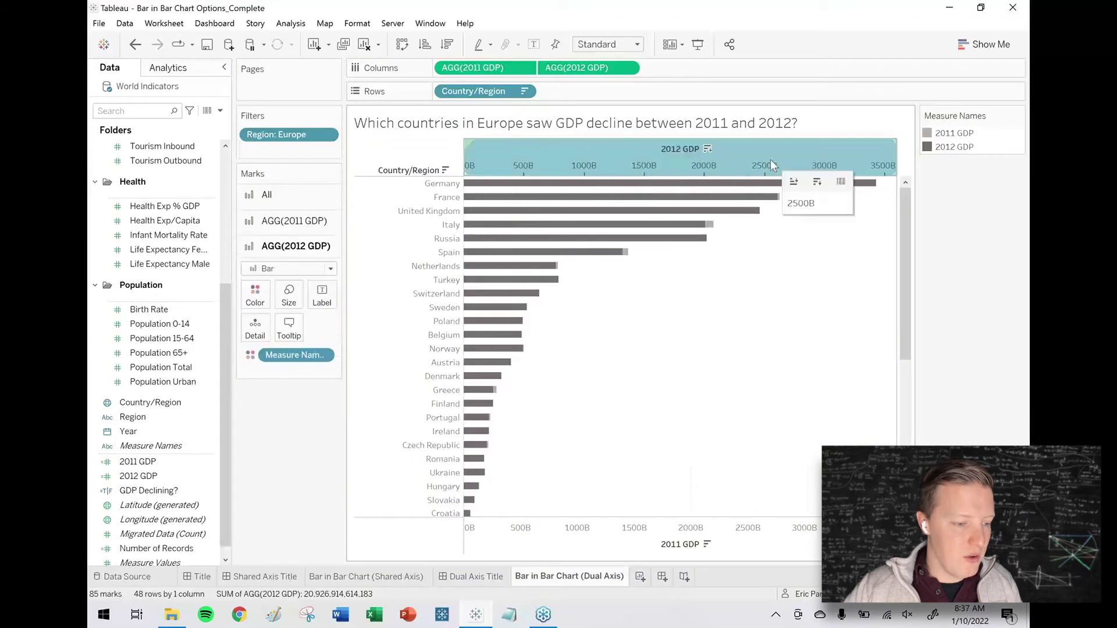
pyautogui.click(780, 535)
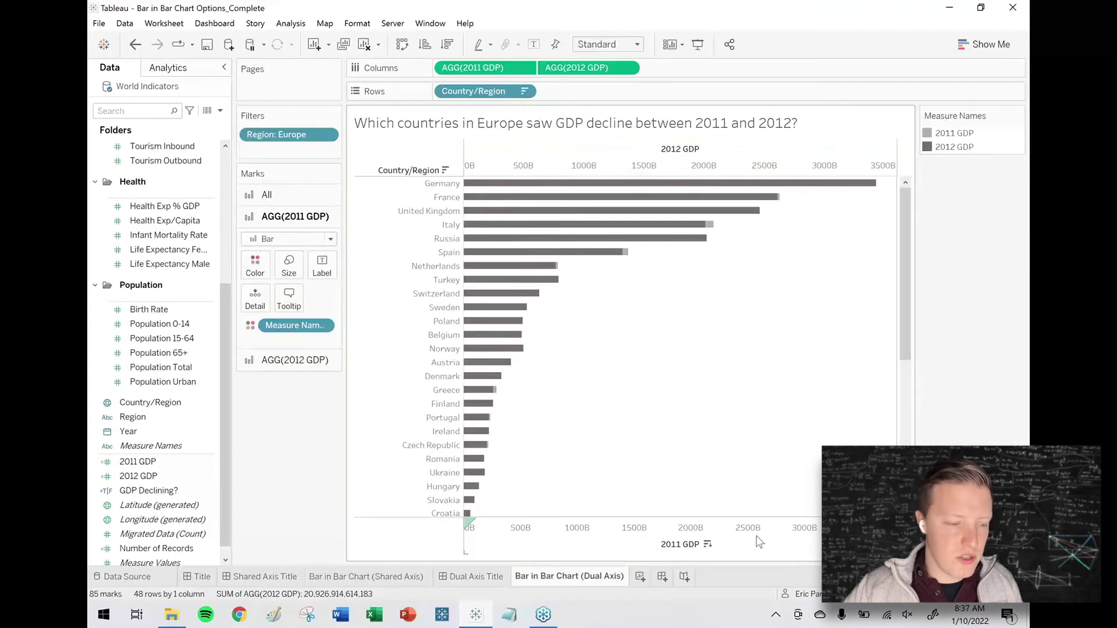
pyautogui.click(745, 157)
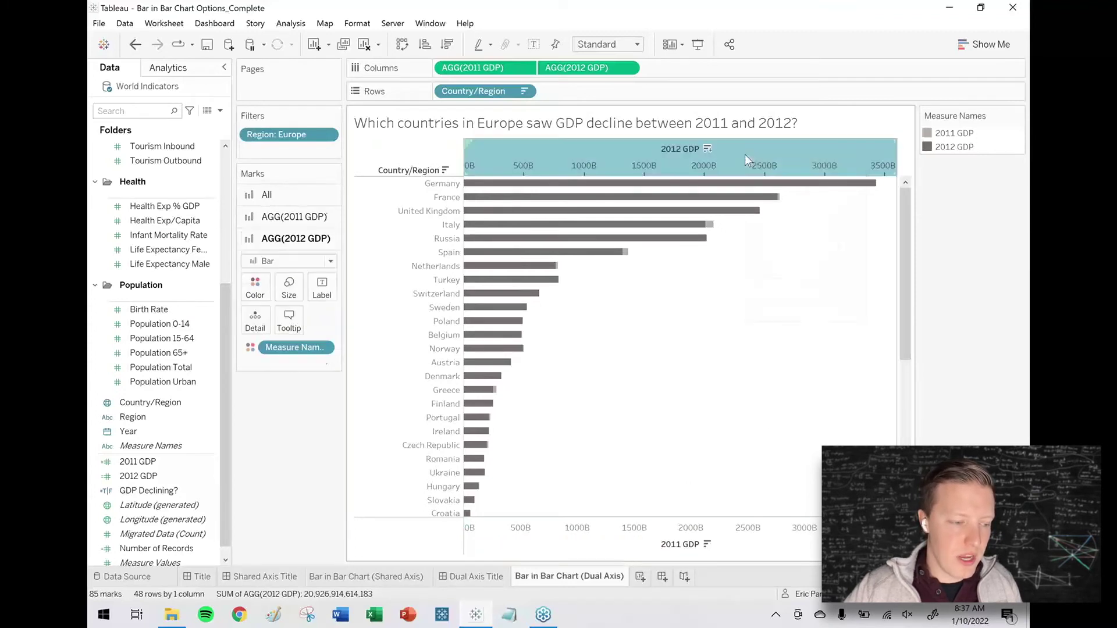
pyautogui.rightClick(745, 155)
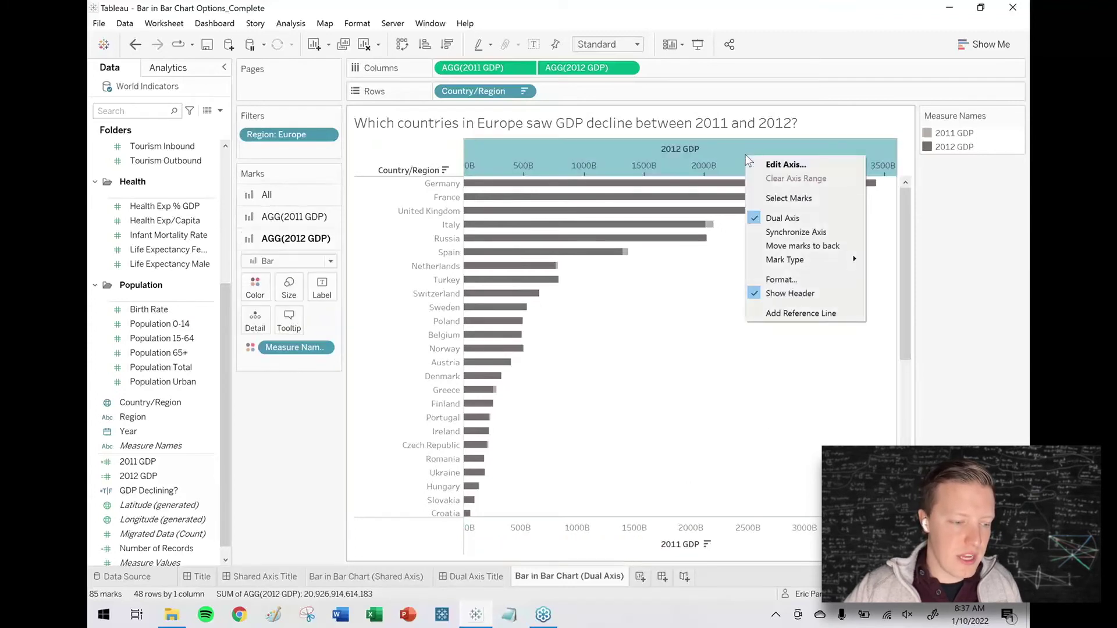
pyautogui.click(807, 232)
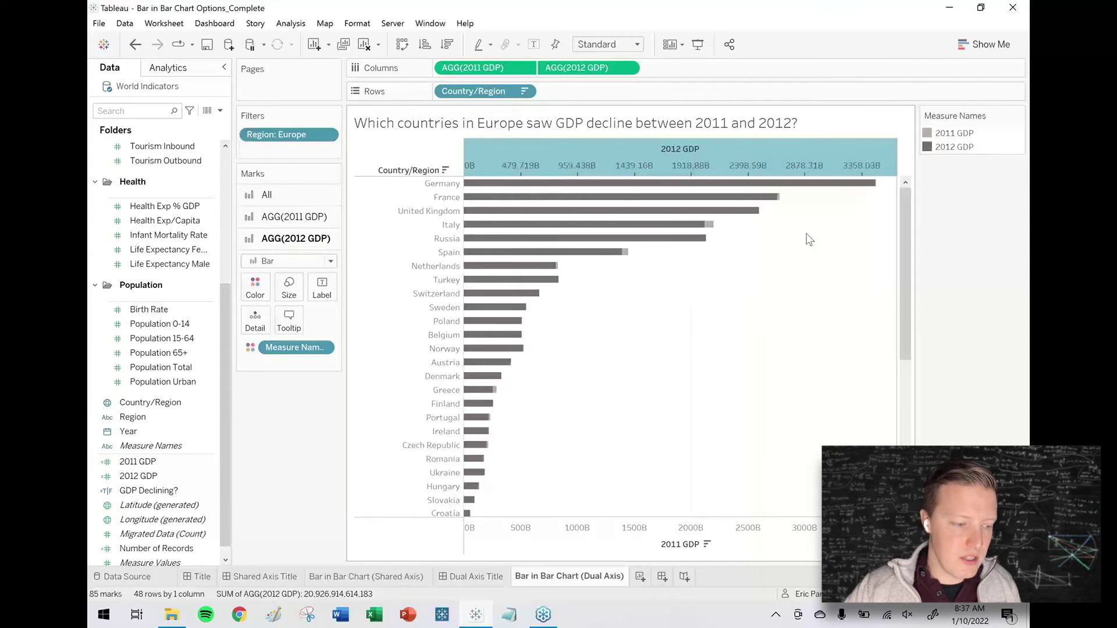
pyautogui.rightClick(801, 153)
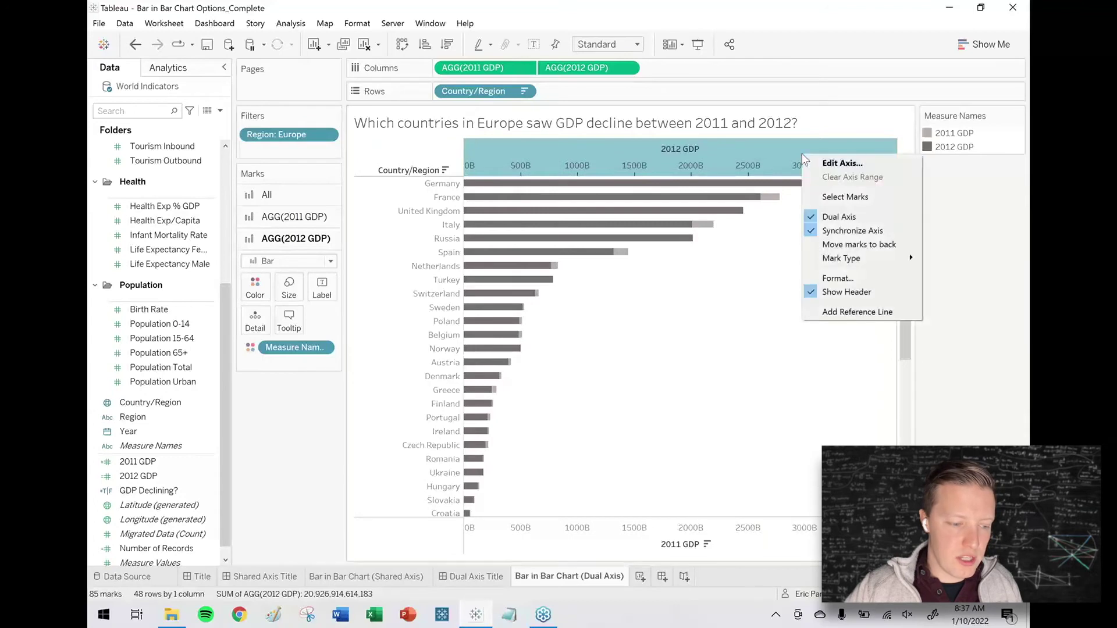
pyautogui.click(861, 293)
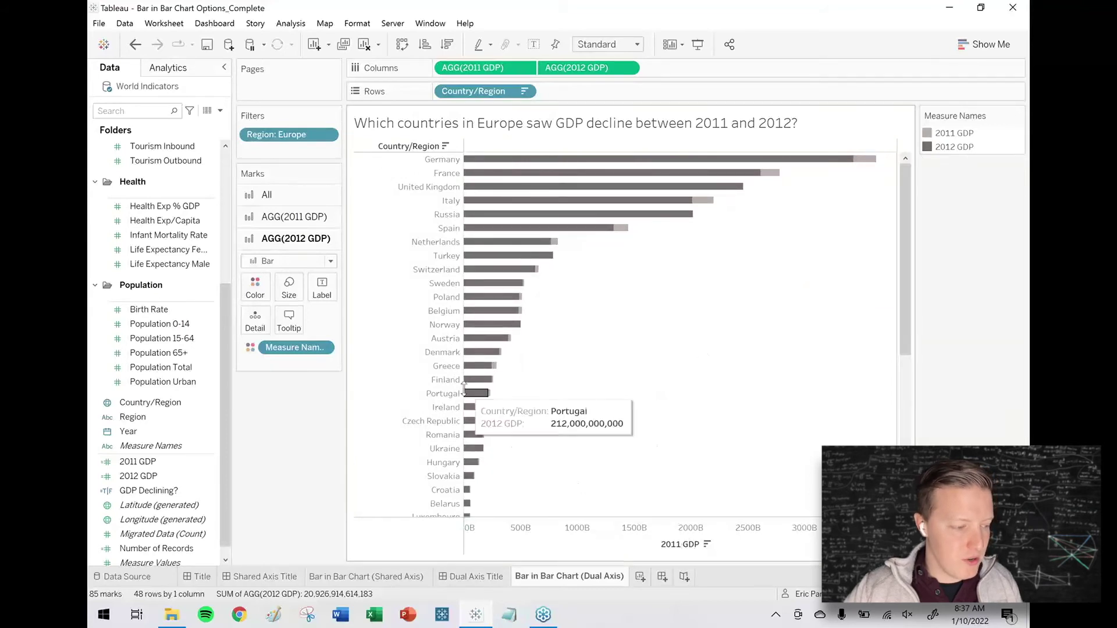
# Increase the size of the 2011 GDP marks so their bars are wider.
pyautogui.click(289, 198)
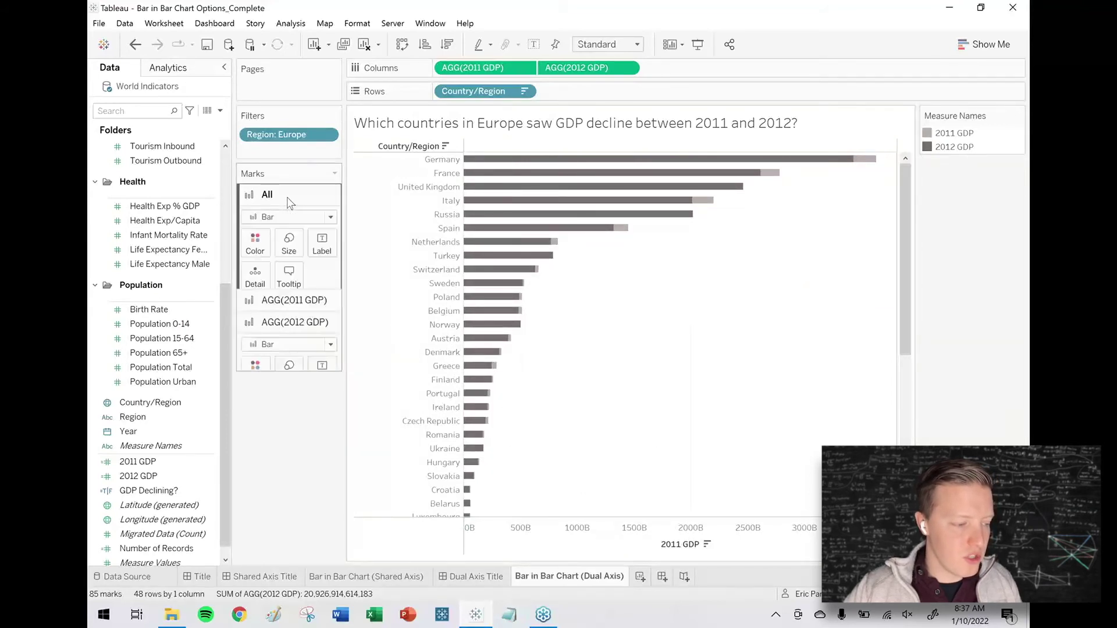
pyautogui.click(278, 348)
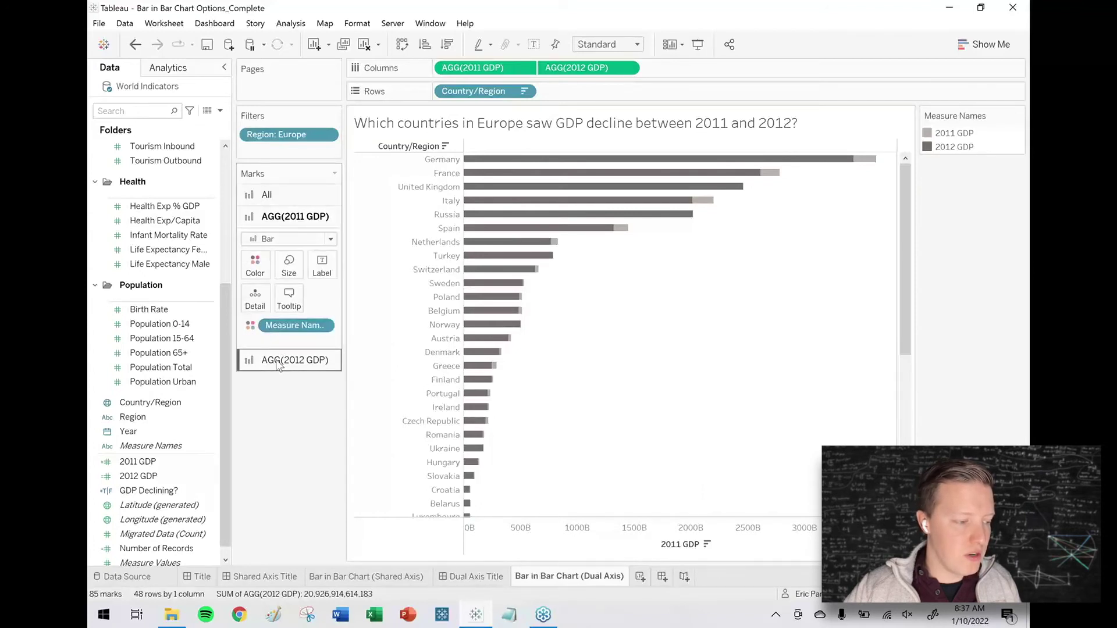
pyautogui.click(276, 361)
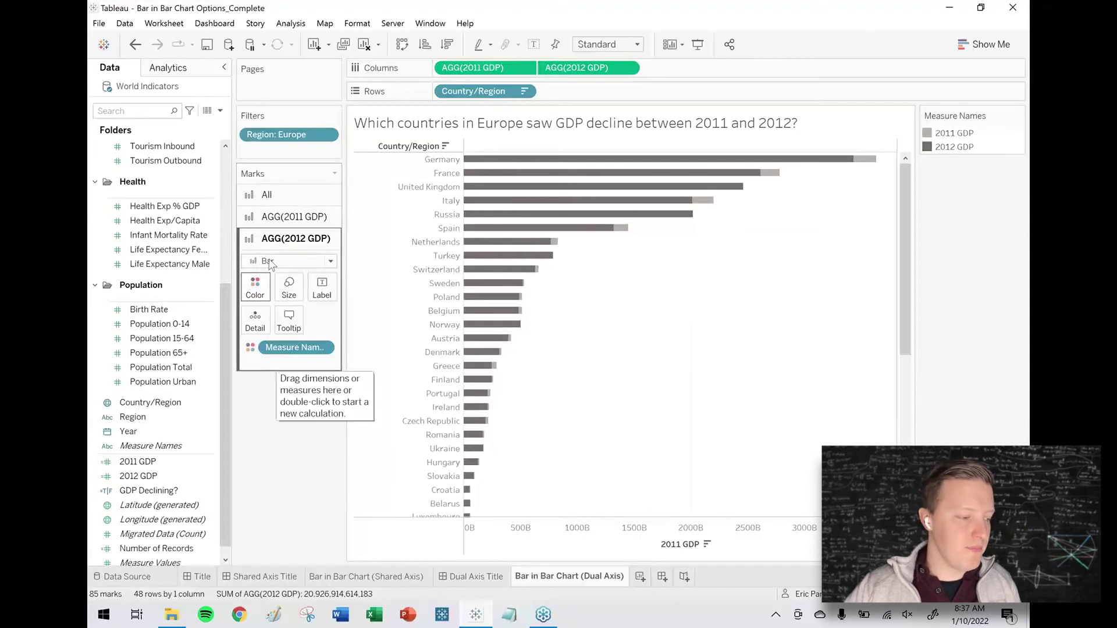
pyautogui.click(285, 217)
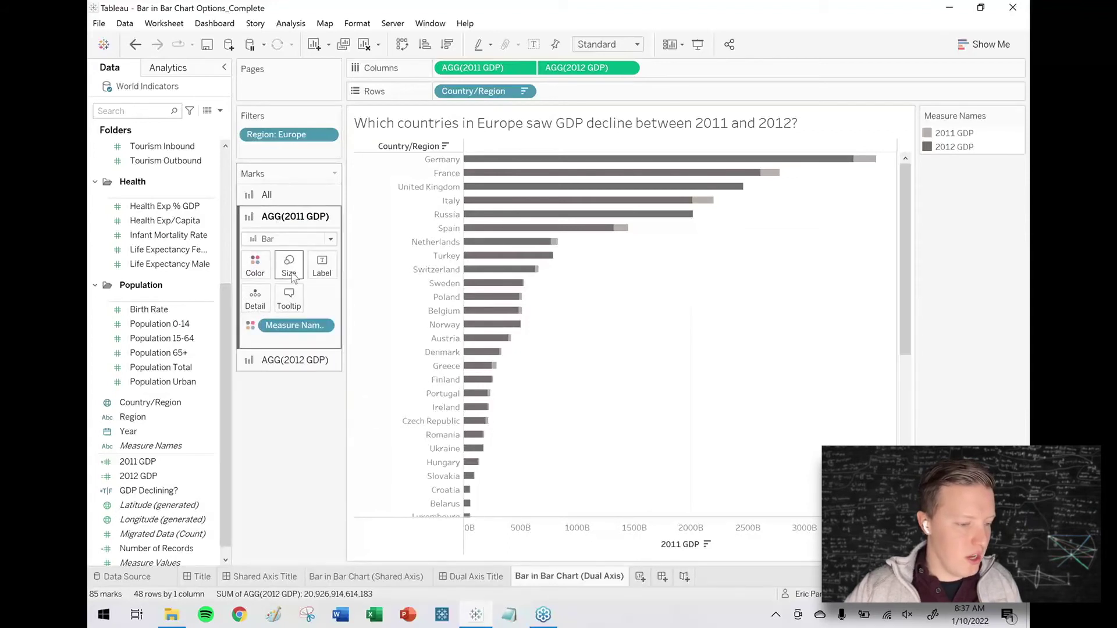
pyautogui.click(289, 267)
pyautogui.moveTo(343, 299); pyautogui.dragTo(376, 300)
# Reduce the size of the 2012 GDP marks so their bars fit inside the 2011 bars.
pyautogui.click(294, 361)
pyautogui.click(289, 288)
pyautogui.moveTo(343, 321); pyautogui.dragTo(331, 321)
pyautogui.click(274, 452)
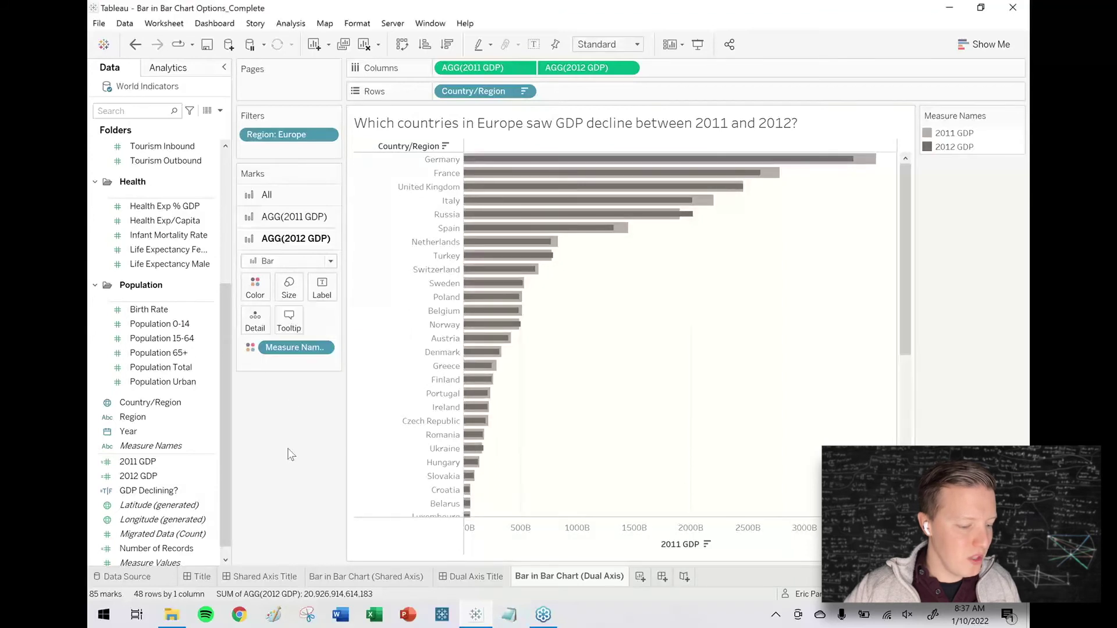
# Filter out the countries with null 2012 GDP values from the dual-axis chart.
pyautogui.click(890, 550)
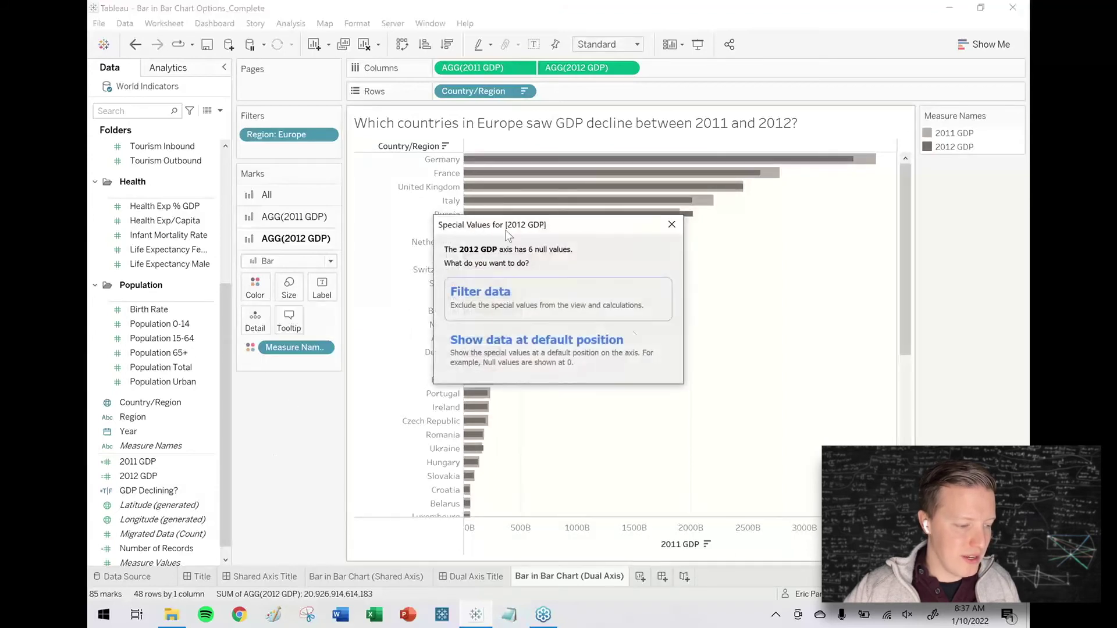
pyautogui.click(495, 297)
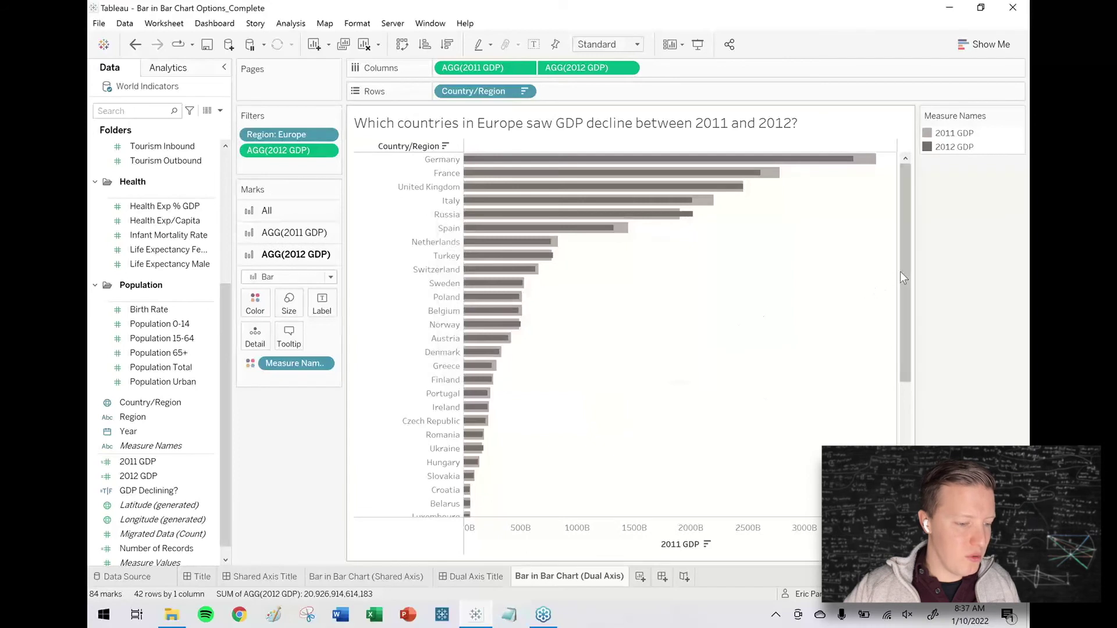
pyautogui.moveTo(903, 271); pyautogui.dragTo(901, 172)
pyautogui.moveTo(862, 166)
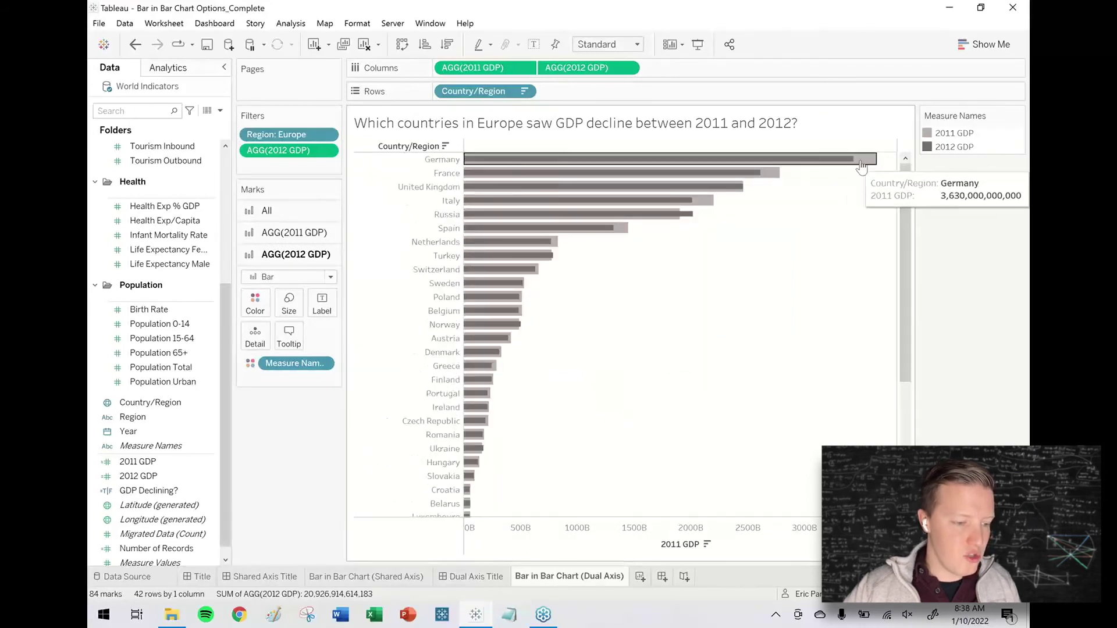
pyautogui.moveTo(669, 217)
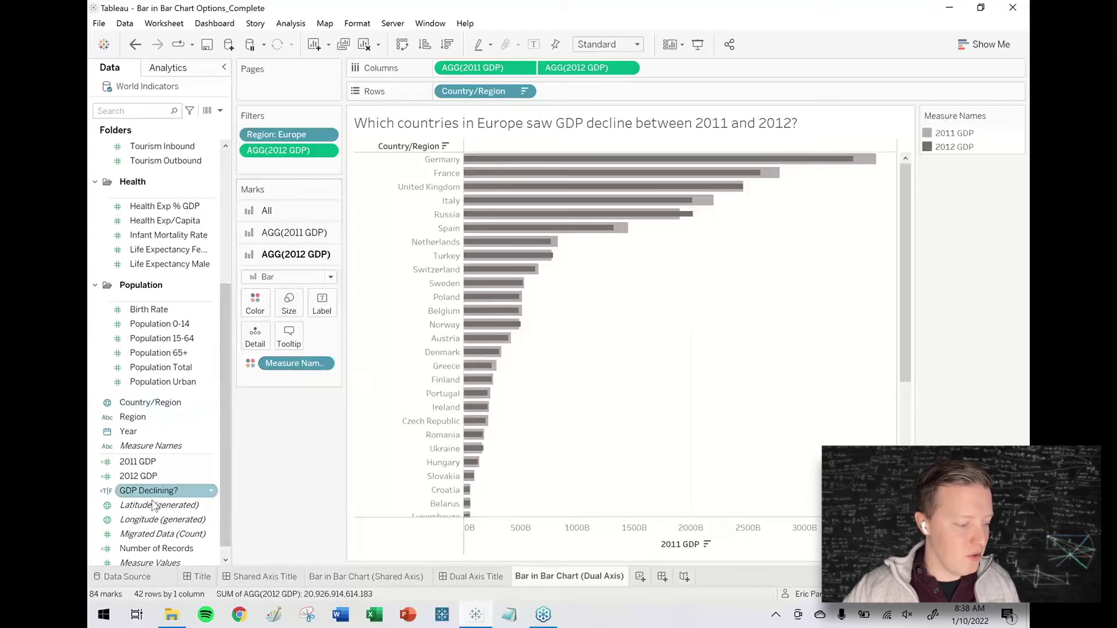
# Color only the 2012 GDP bars by GDP Declining? and set False to dark gray from the Tableau 20 palette.
pyautogui.moveTo(127, 492); pyautogui.dragTo(248, 305)
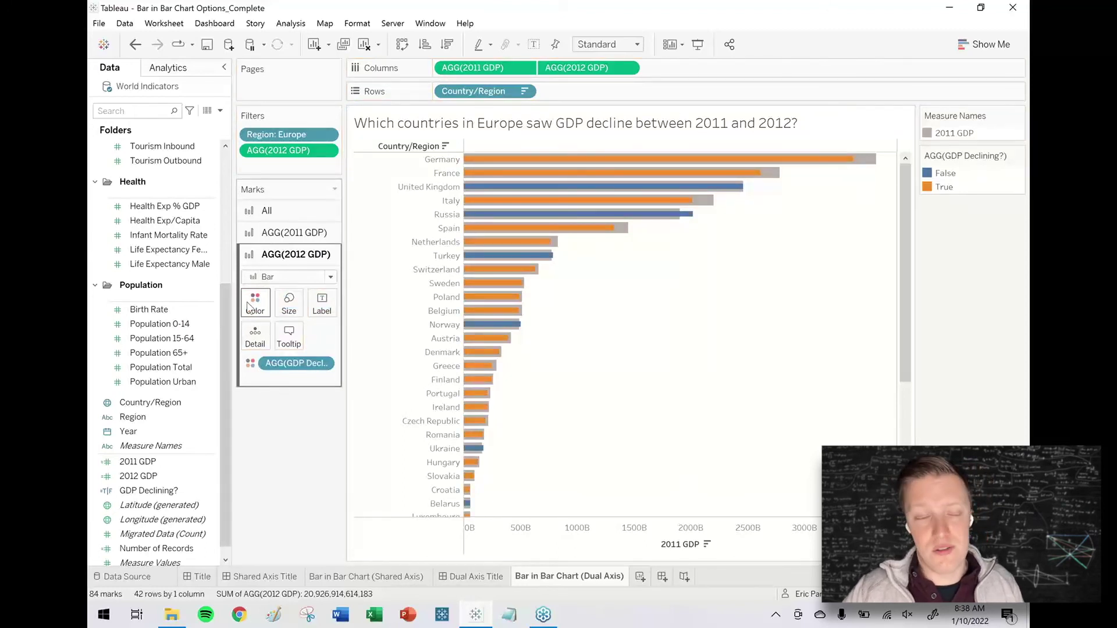
pyautogui.click(247, 305)
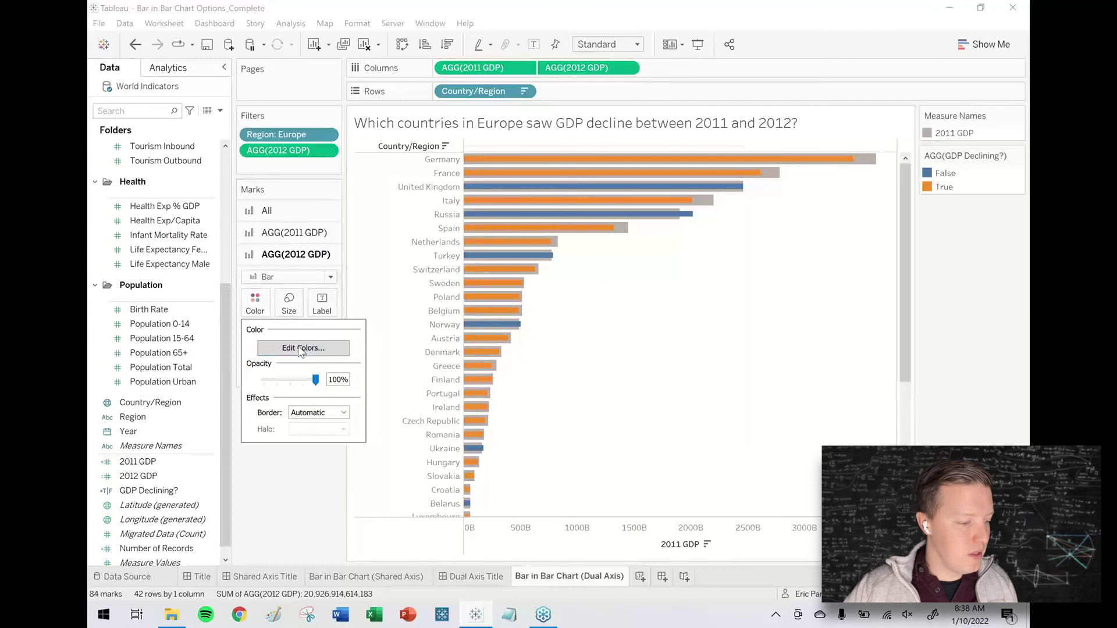
pyautogui.click(298, 346)
pyautogui.click(585, 190)
pyautogui.click(605, 225)
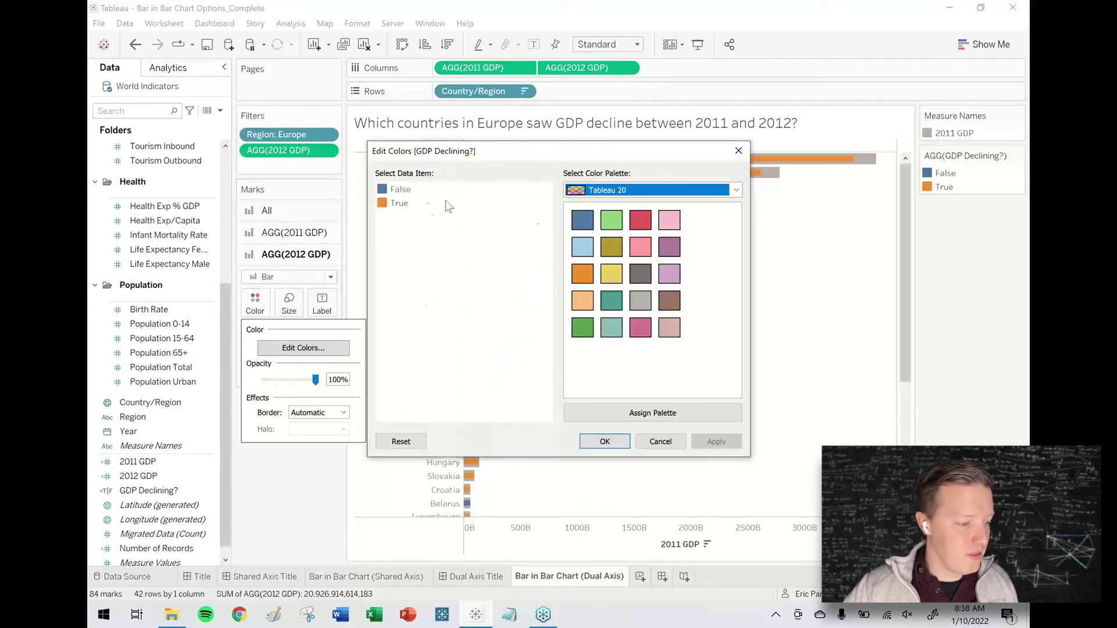
pyautogui.click(400, 190)
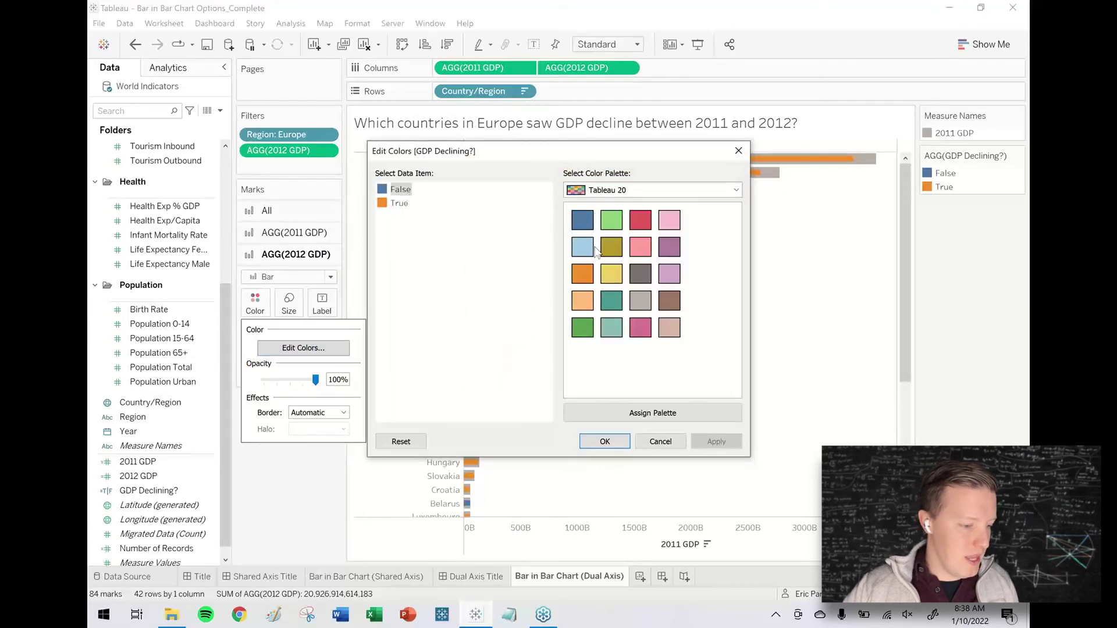
pyautogui.click(640, 273)
pyautogui.click(716, 442)
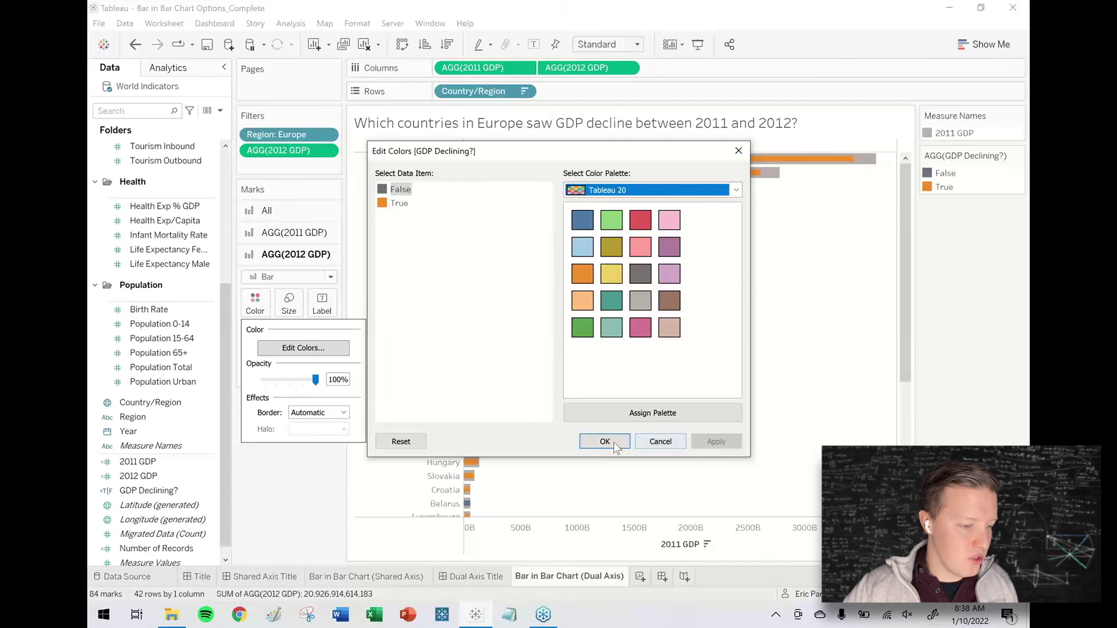
pyautogui.click(605, 442)
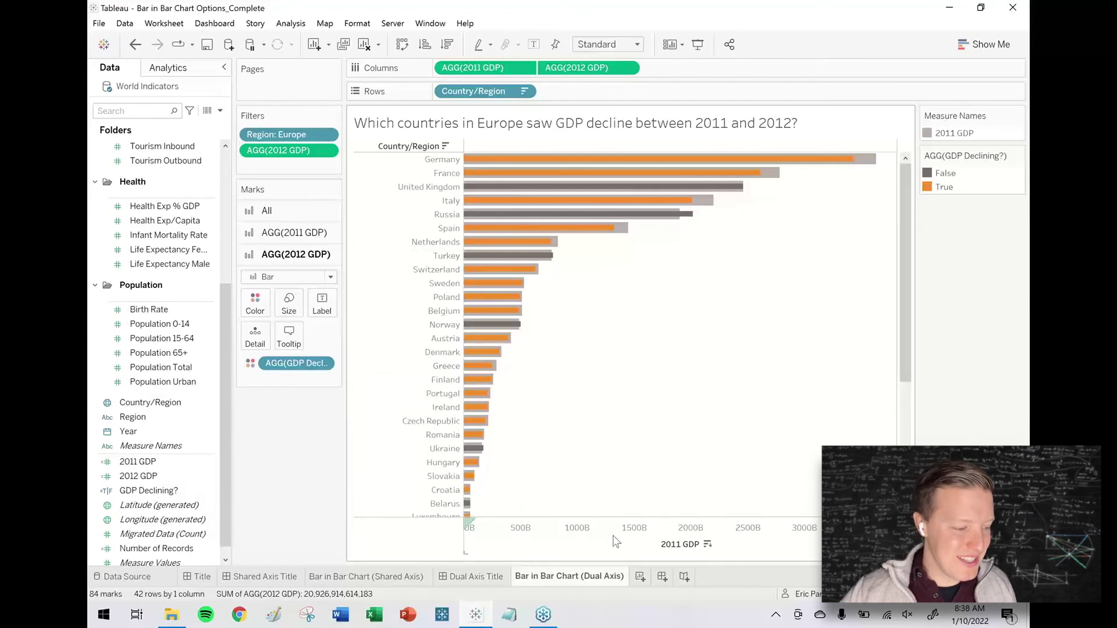
# Fine-tune the size of the 2011 GDP marks in the dual-axis chart.
pyautogui.click(299, 232)
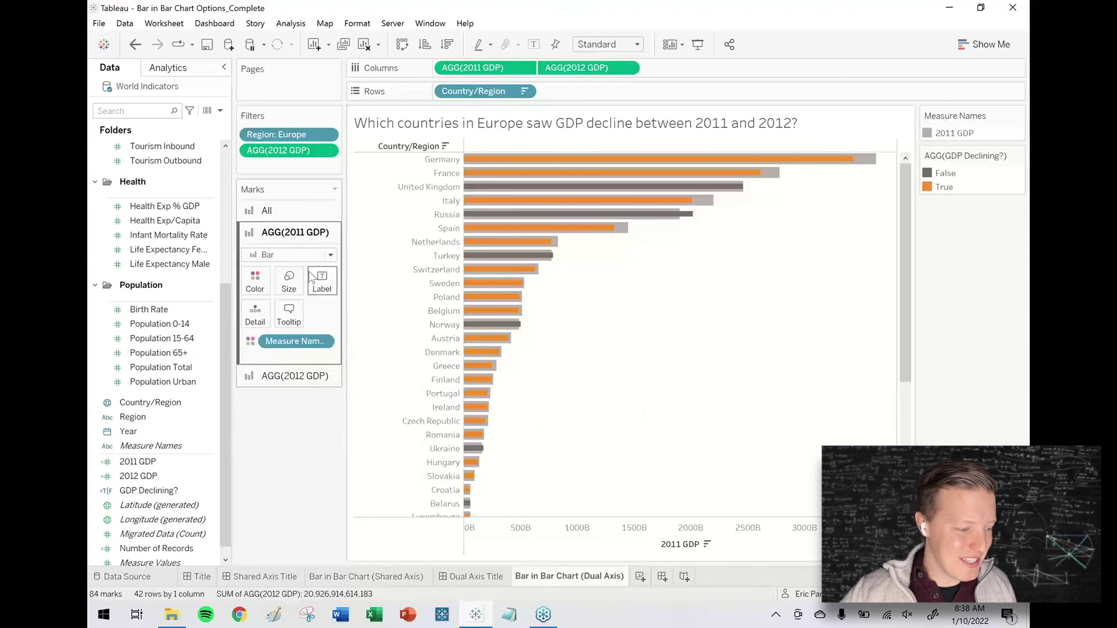
pyautogui.click(288, 281)
pyautogui.moveTo(365, 320); pyautogui.dragTo(383, 318)
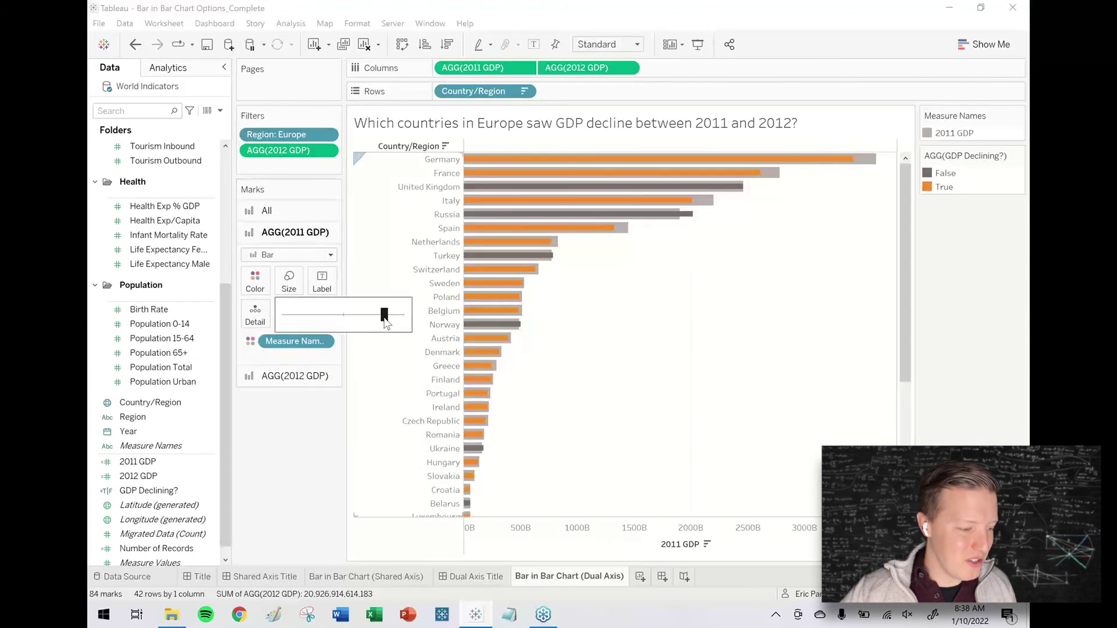
pyautogui.click(292, 433)
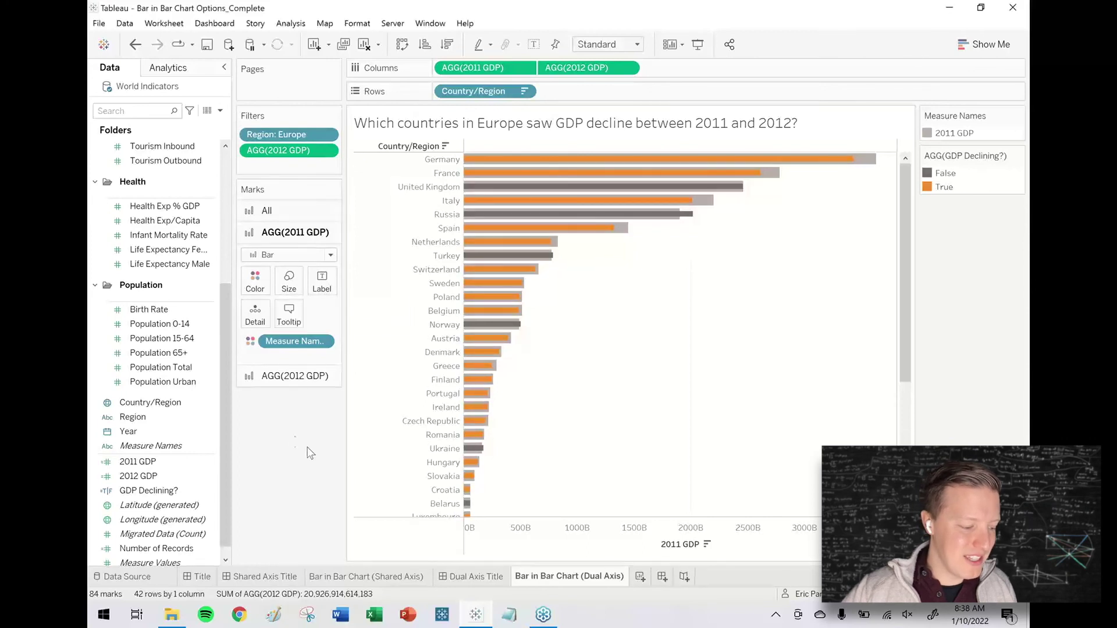
# On the Bar in Bar Chart (Shared Axis) sheet, raise the smallest mark size for Measure Names so the 2012 GDP bars are thicker.
pyautogui.click(369, 577)
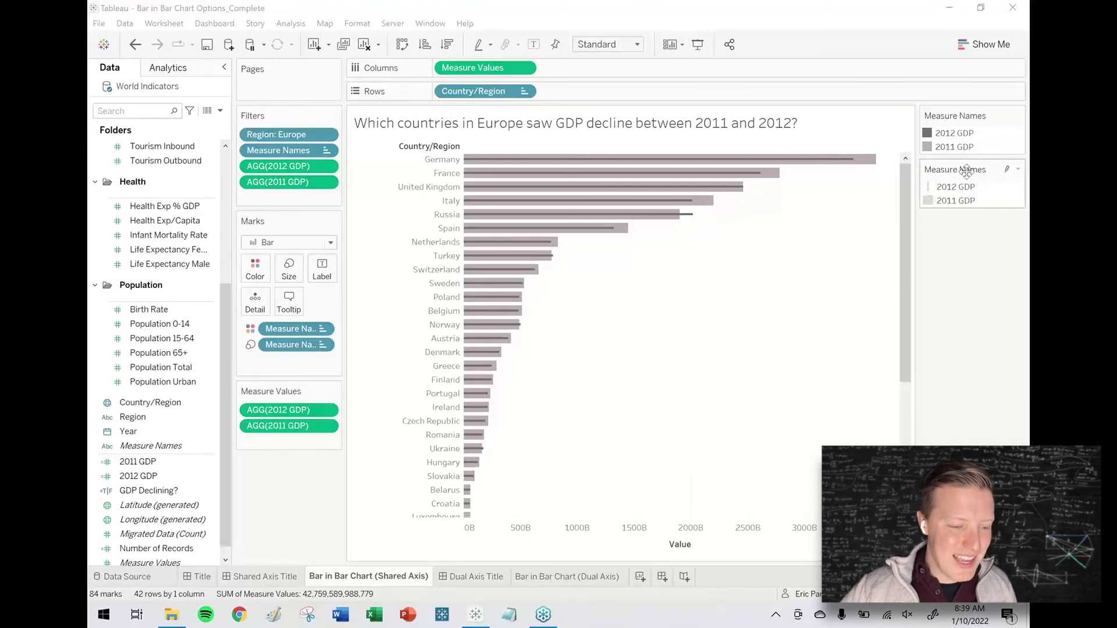
pyautogui.click(1015, 172)
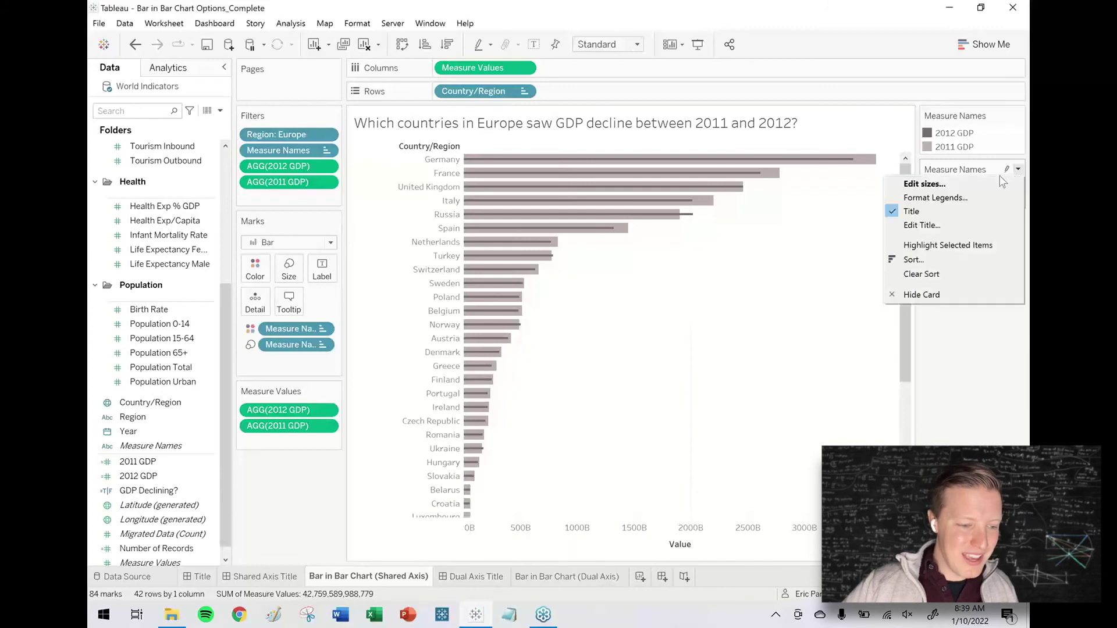
pyautogui.click(999, 179)
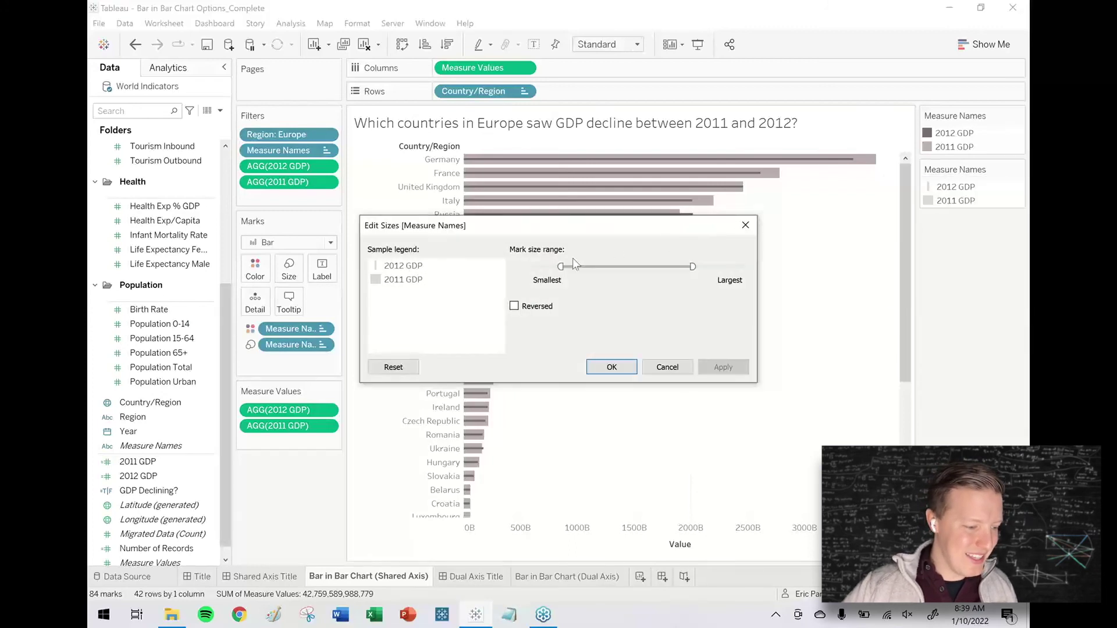
pyautogui.moveTo(560, 266); pyautogui.dragTo(578, 266)
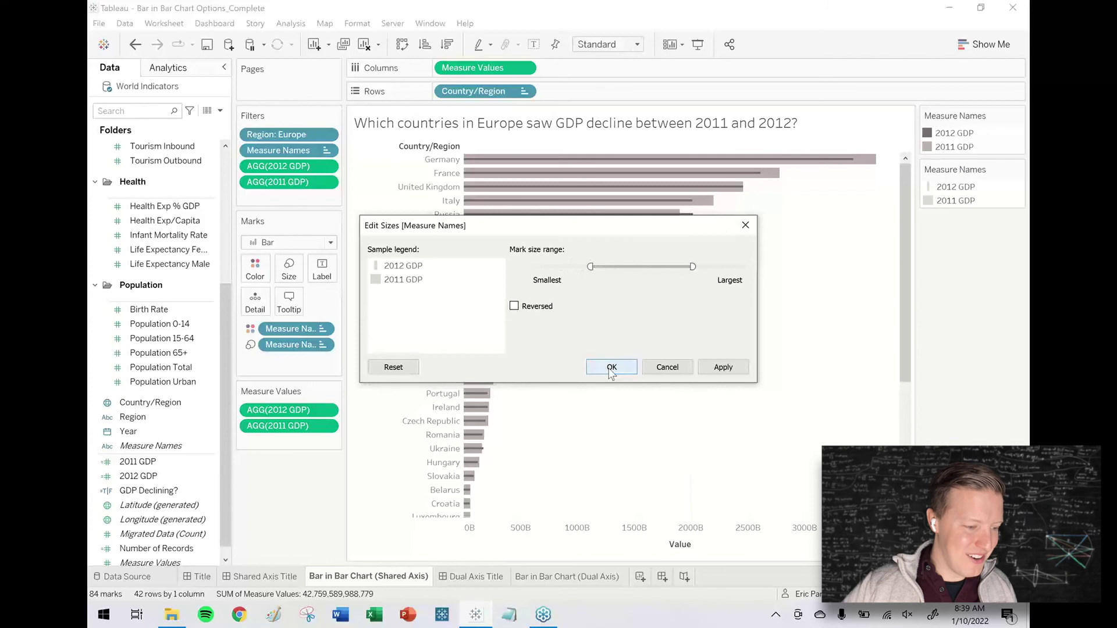
pyautogui.click(611, 367)
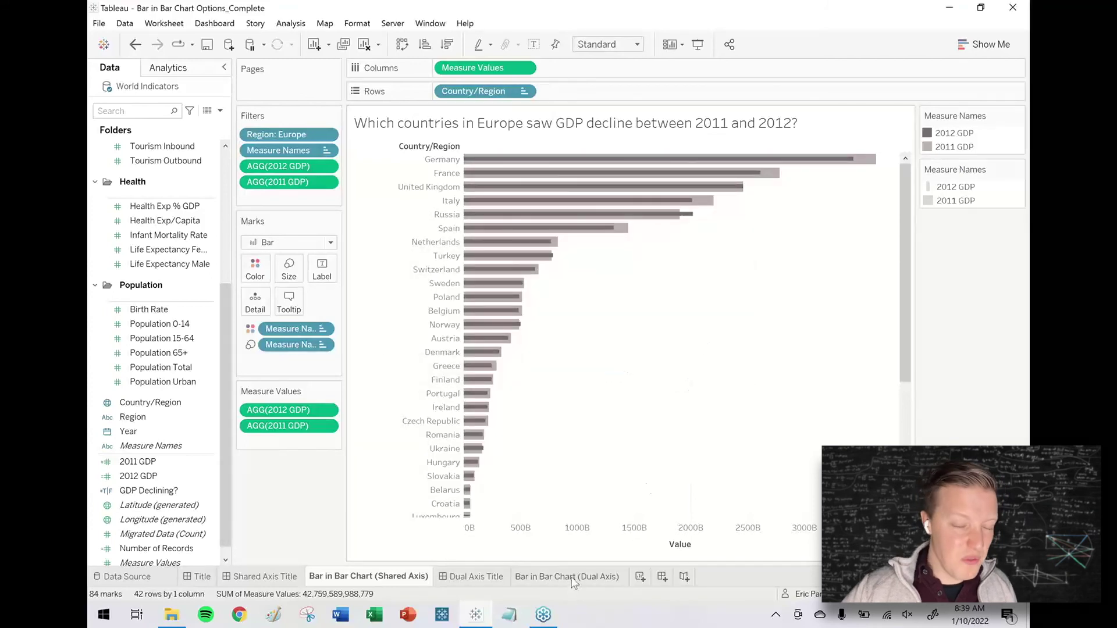
# View the Dual Axis Title dashboard and return to the Bar in Bar Chart (Dual Axis) sheet.
pyautogui.moveTo(572, 573)
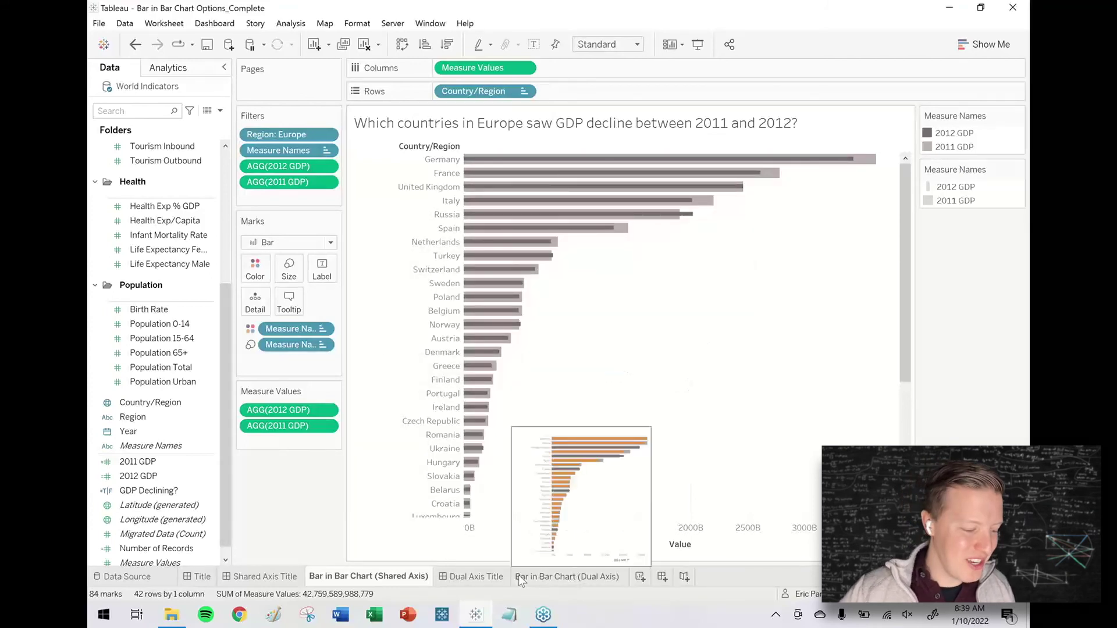
pyautogui.moveTo(491, 578)
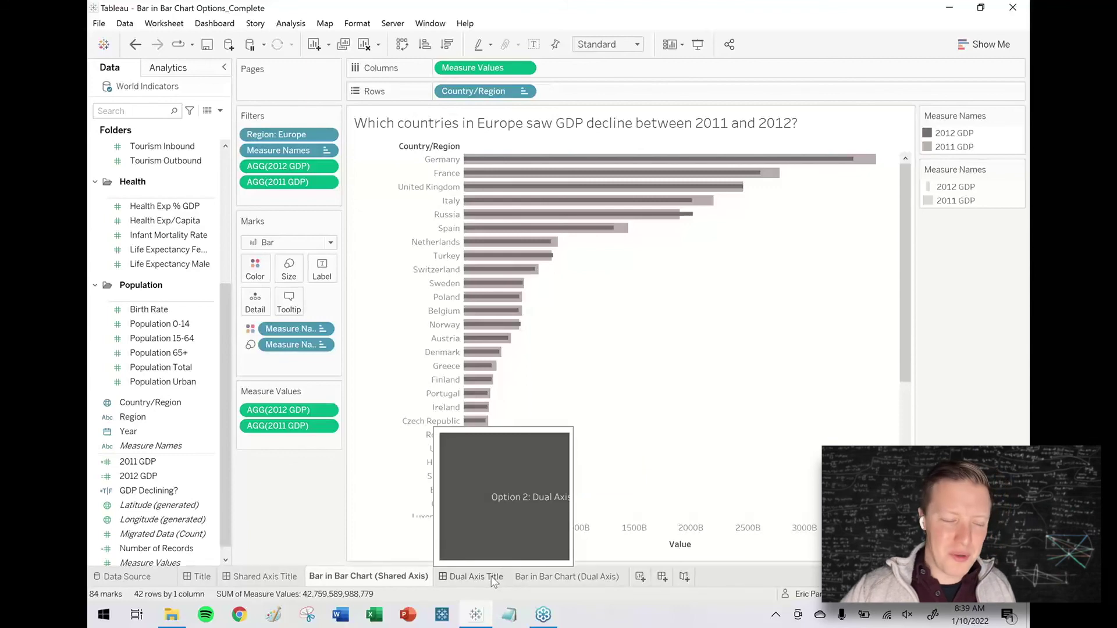
pyautogui.click(491, 577)
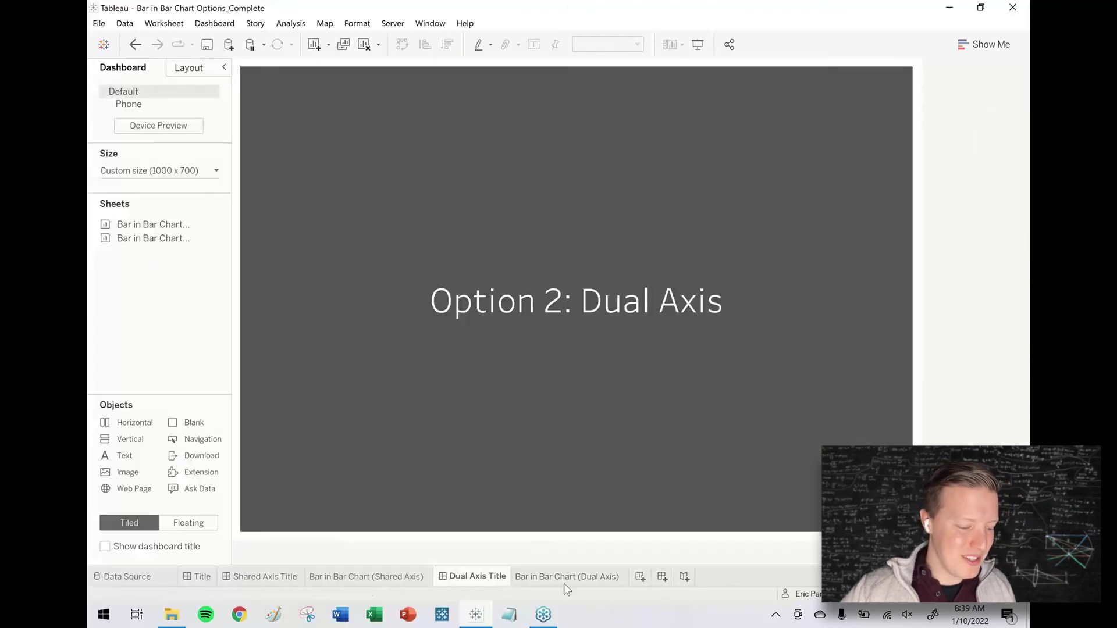
pyautogui.click(564, 582)
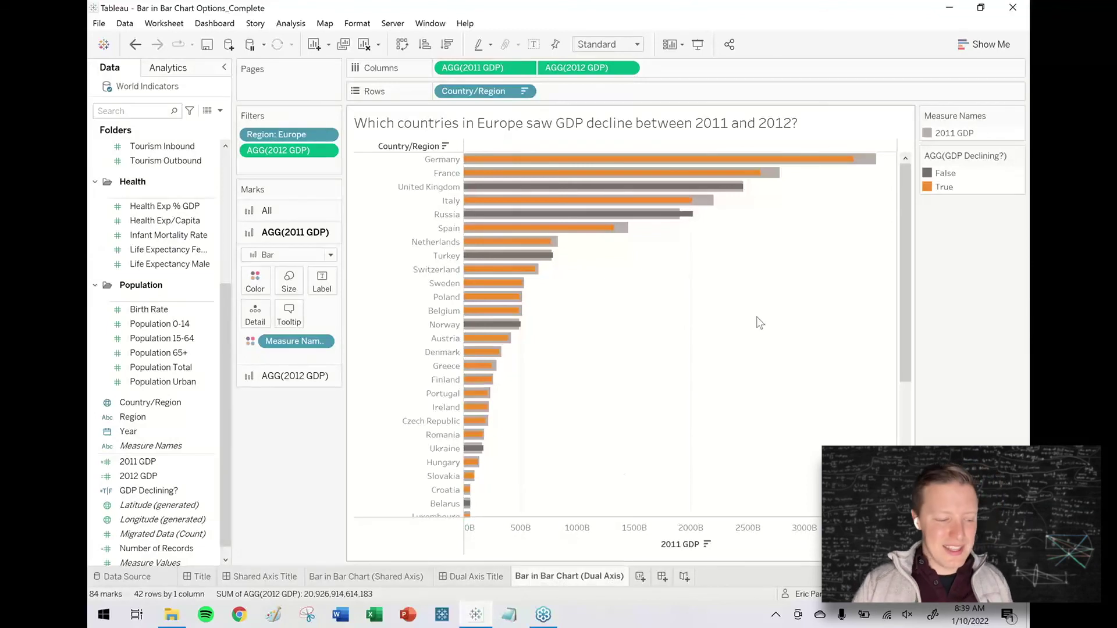